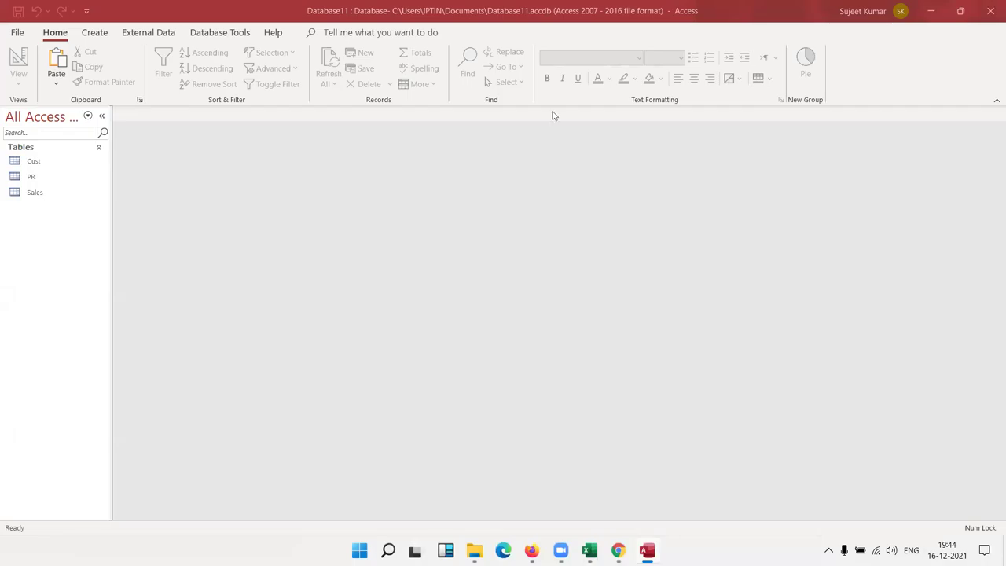
Step: Open the Cust, PR and Sales tables from the Navigation Pane in Datasheet View
{"action": "left_click", "coordinate": [41, 165]}
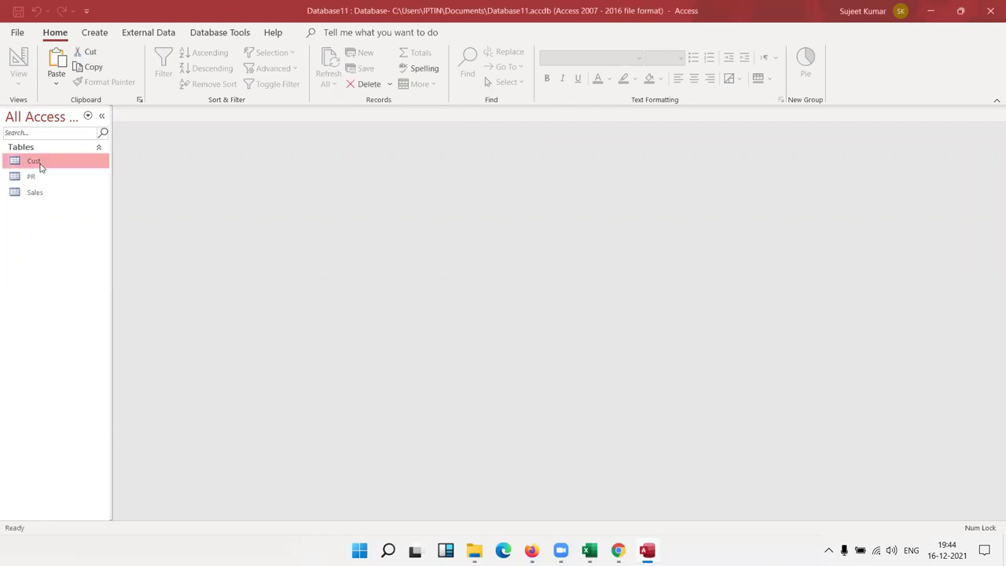
{"action": "double_click", "coordinate": [41, 167]}
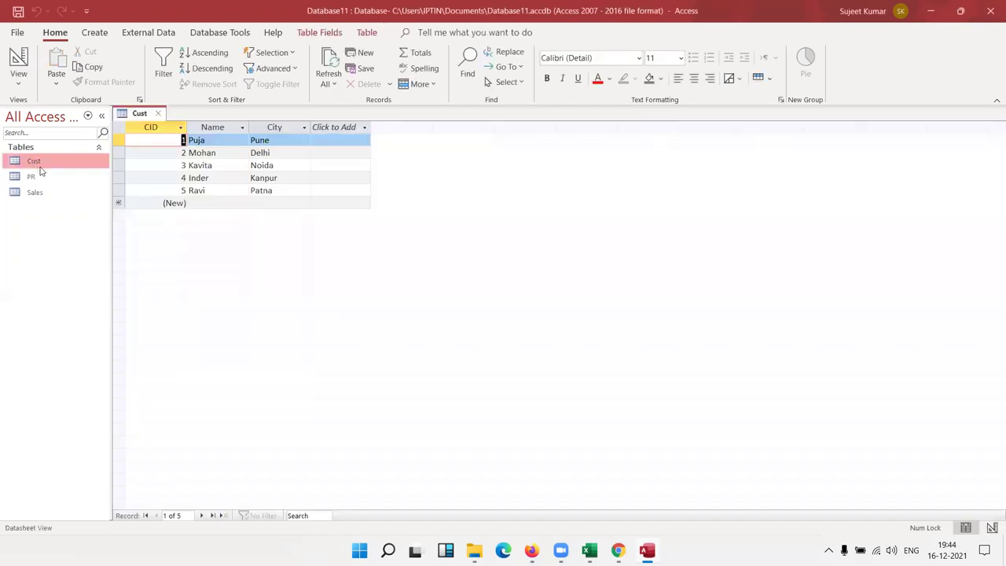
{"action": "double_click", "coordinate": [41, 176]}
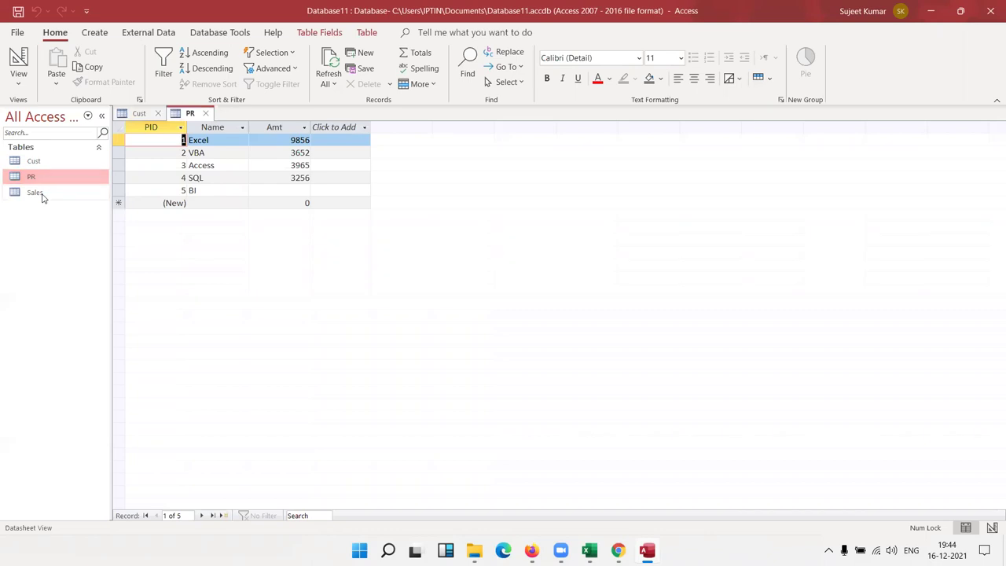
{"action": "double_click", "coordinate": [40, 193]}
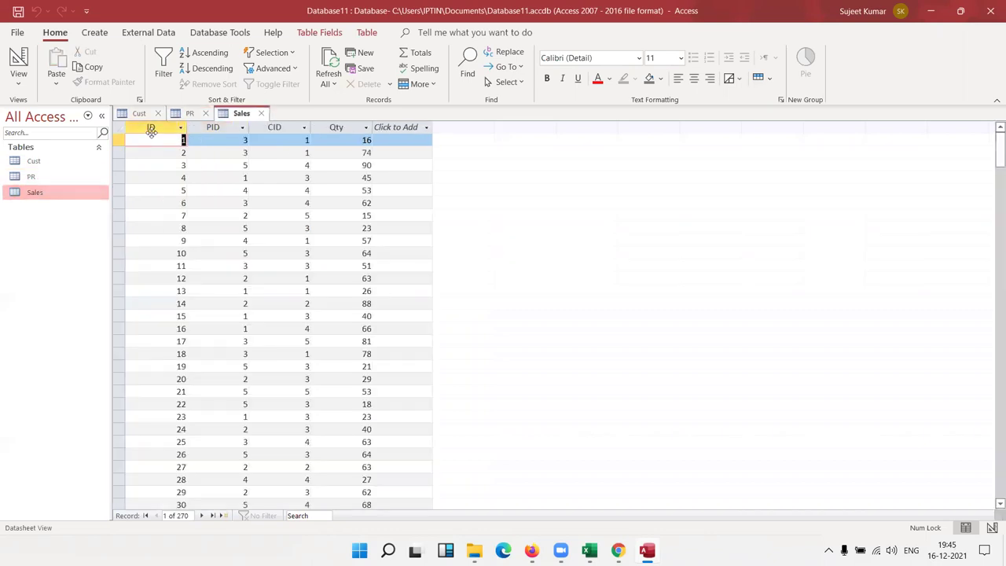
Step: Look over the Sales datasheet's ID, PID, CID and Qty columns, then return to the PR table
{"action": "left_click", "coordinate": [168, 127]}
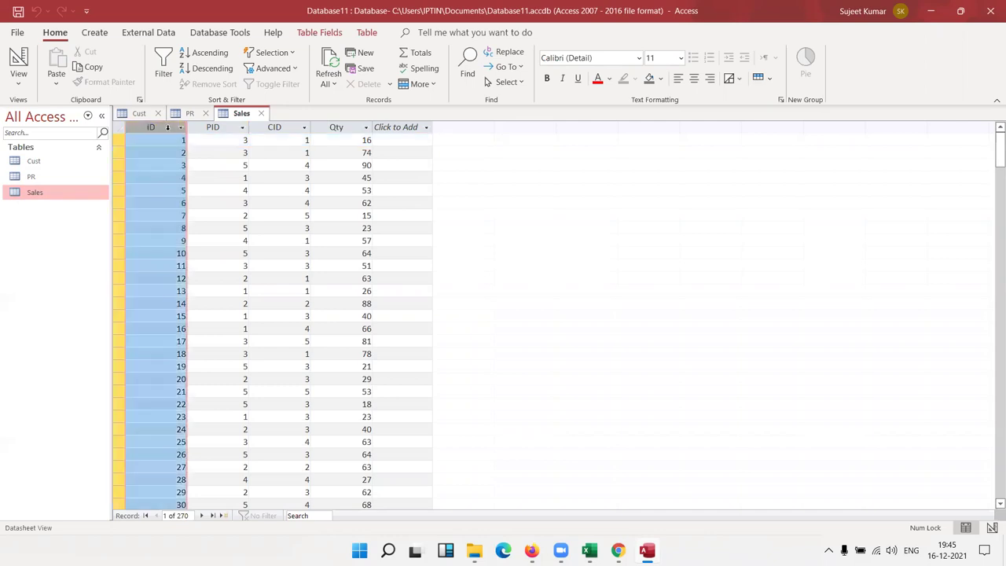
{"action": "left_click_drag", "start_coordinate": [192, 130], "coordinate": [333, 128]}
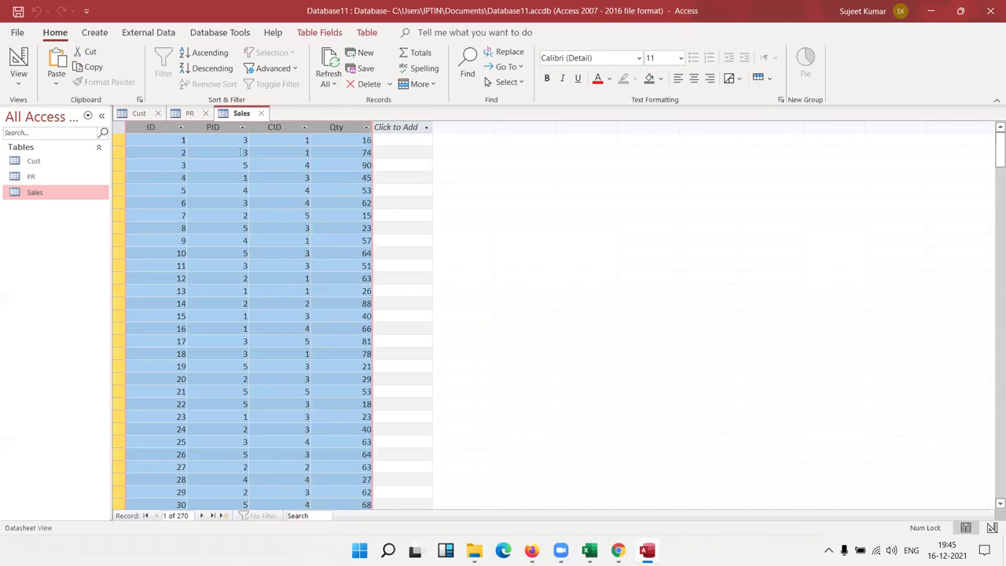
{"action": "left_click", "coordinate": [170, 135]}
{"action": "left_click", "coordinate": [161, 129]}
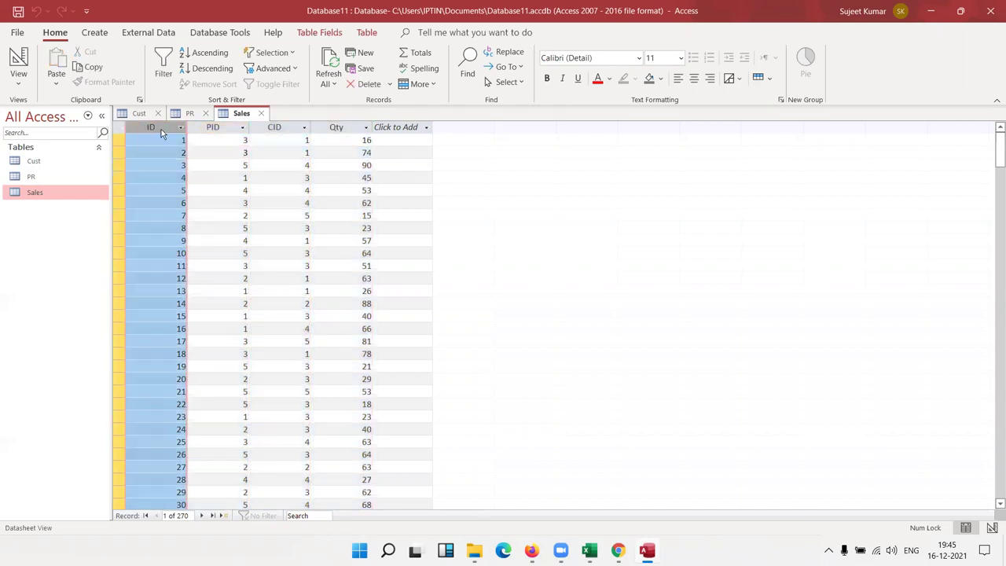
{"action": "left_click_drag", "start_coordinate": [161, 133], "coordinate": [212, 133]}
{"action": "left_click", "coordinate": [213, 132]}
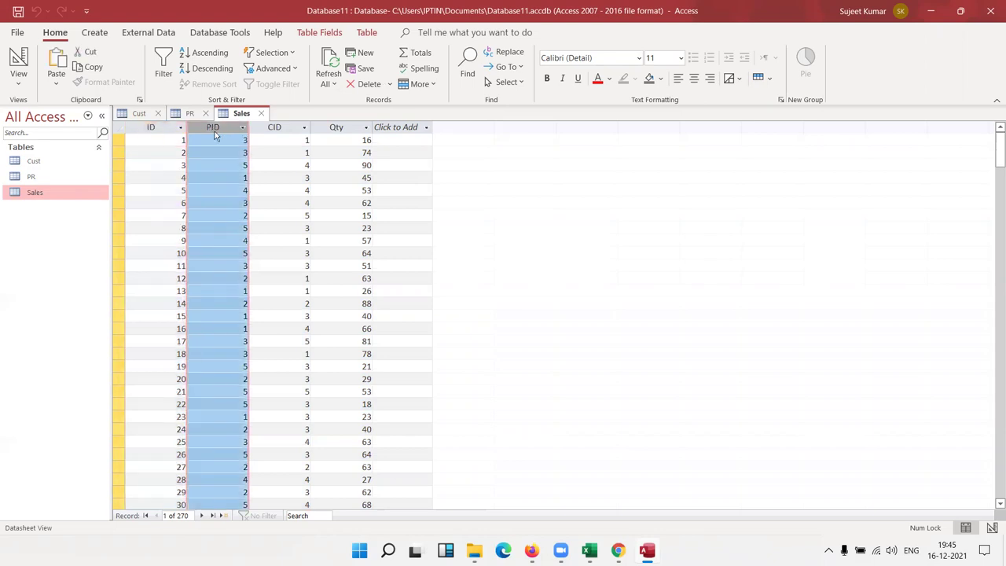
{"action": "left_click", "coordinate": [273, 128]}
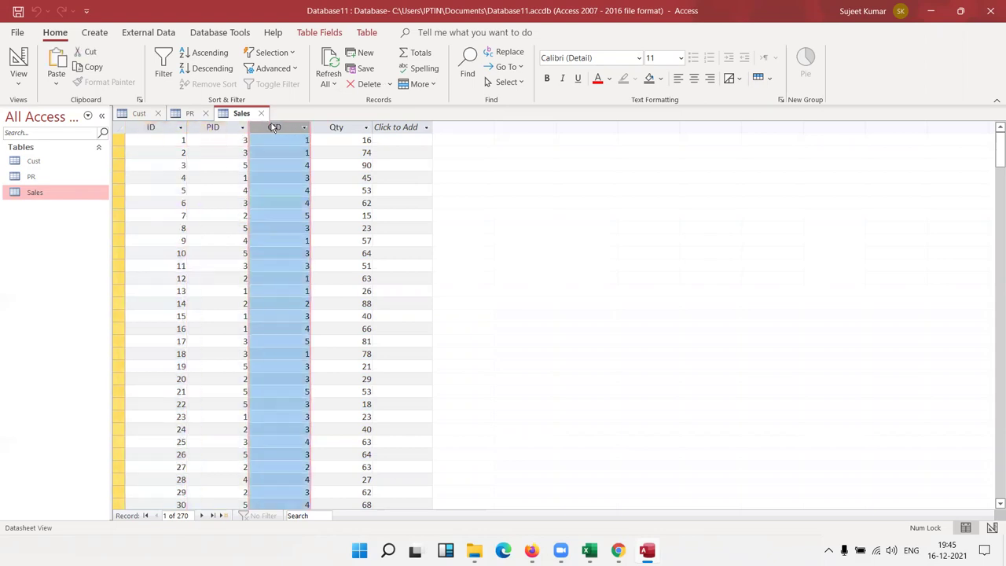
{"action": "left_click", "coordinate": [343, 128]}
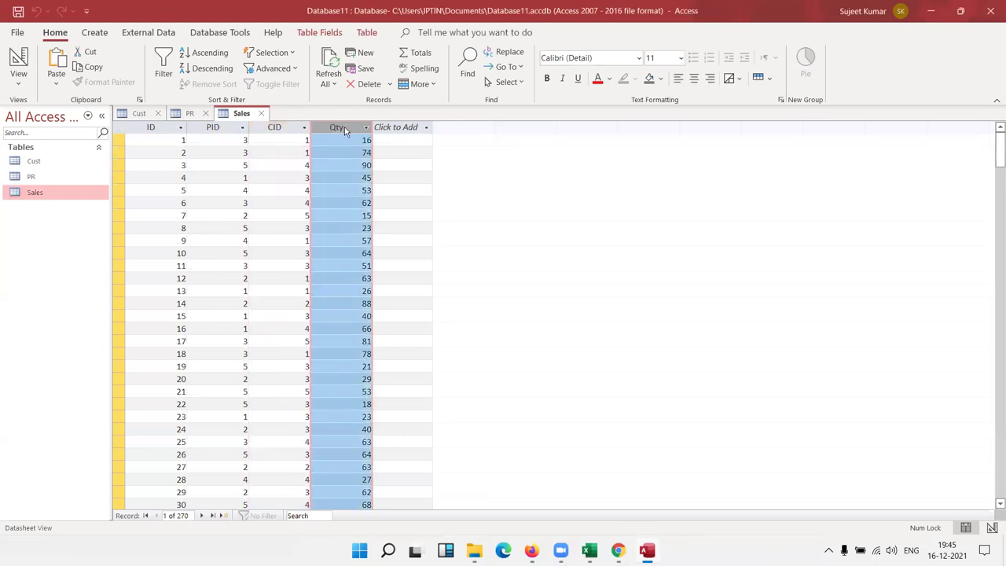
{"action": "left_click", "coordinate": [224, 126]}
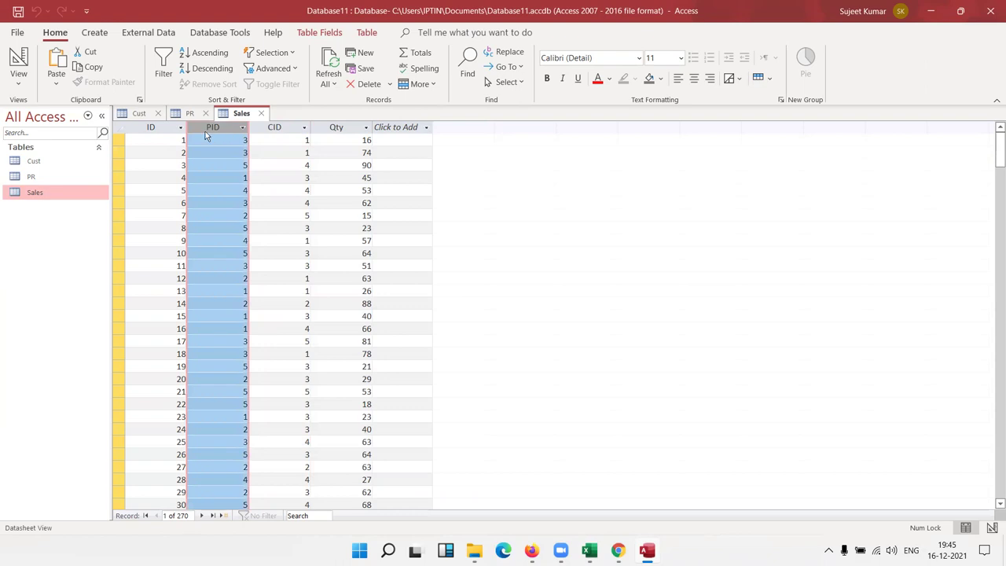
{"action": "left_click", "coordinate": [193, 114]}
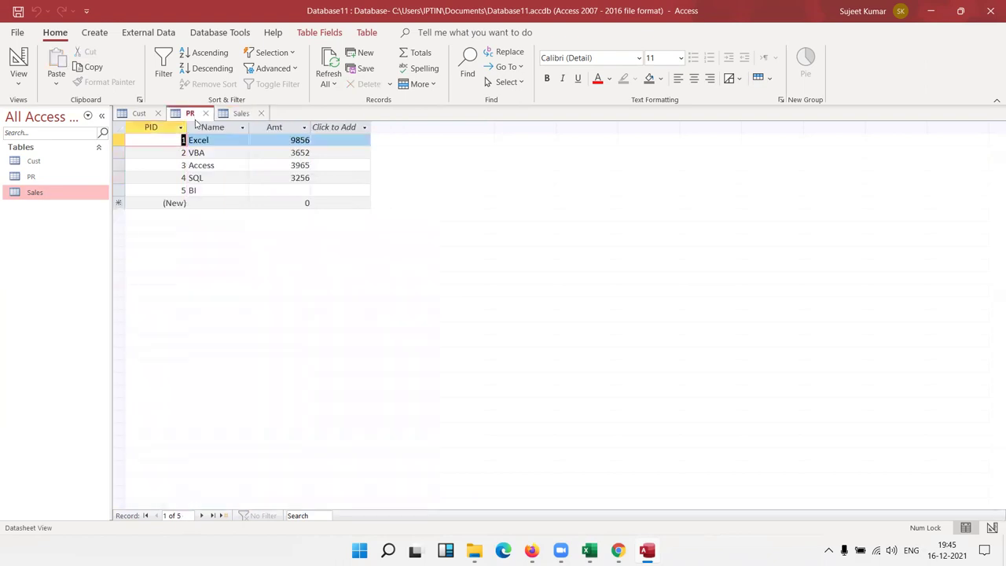
Step: Rename PR's Amt column, holding values like 9856, to MRP
{"action": "left_click_drag", "start_coordinate": [189, 140], "coordinate": [202, 140]}
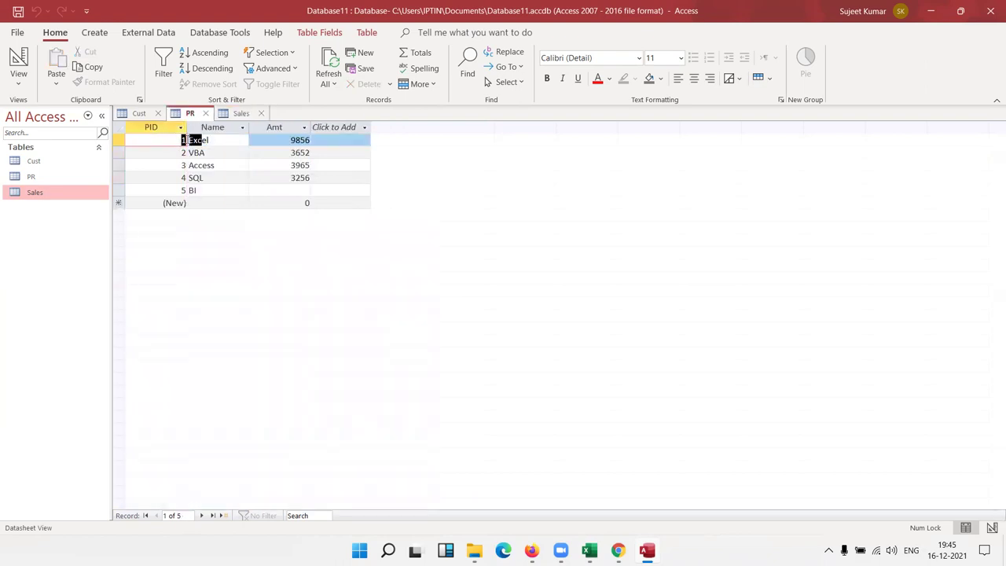
{"action": "double_click", "coordinate": [289, 140]}
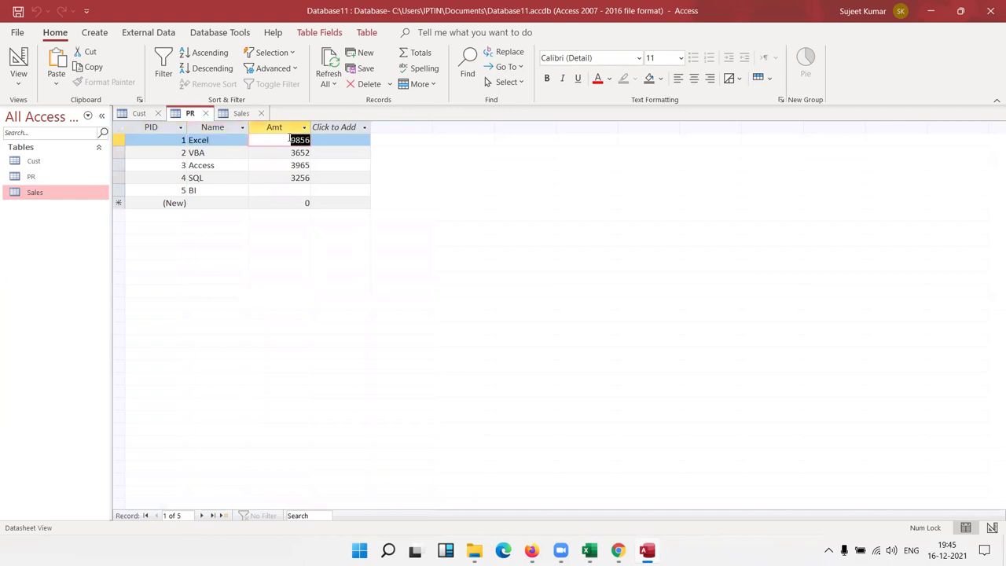
{"action": "double_click", "coordinate": [273, 126]}
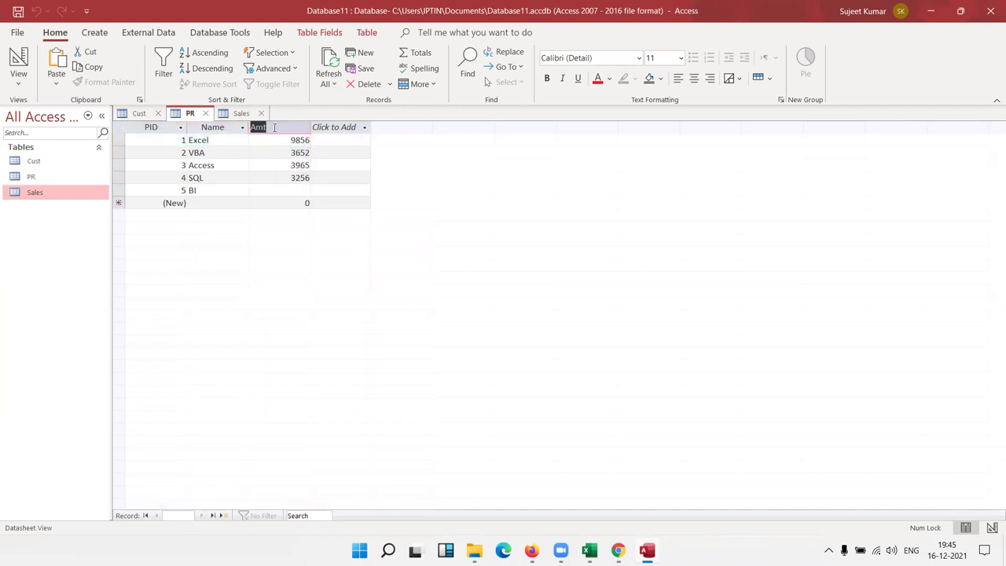
{"action": "type", "text": "MRP"}
{"action": "key", "text": "Tab"}
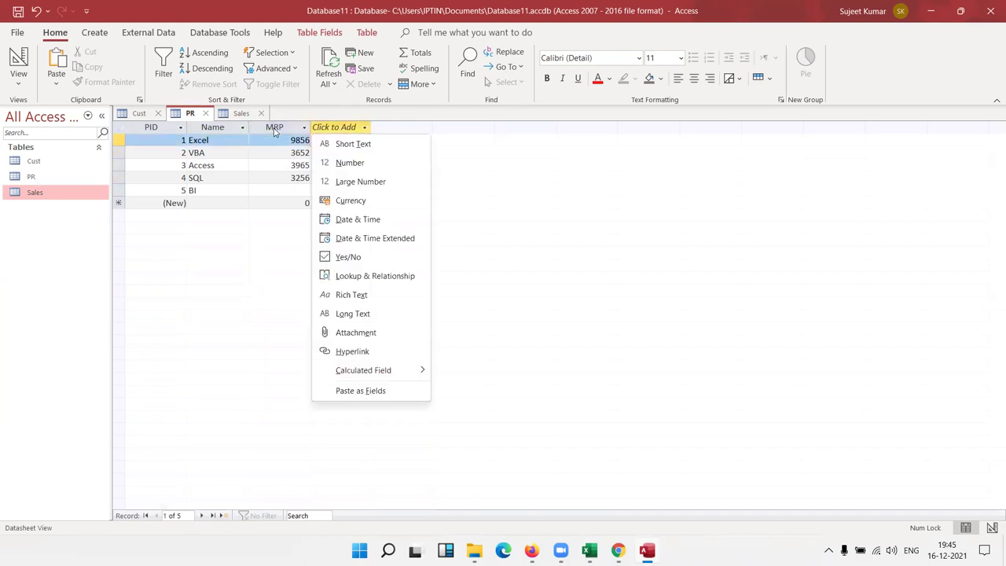
{"action": "key", "text": "Escape"}
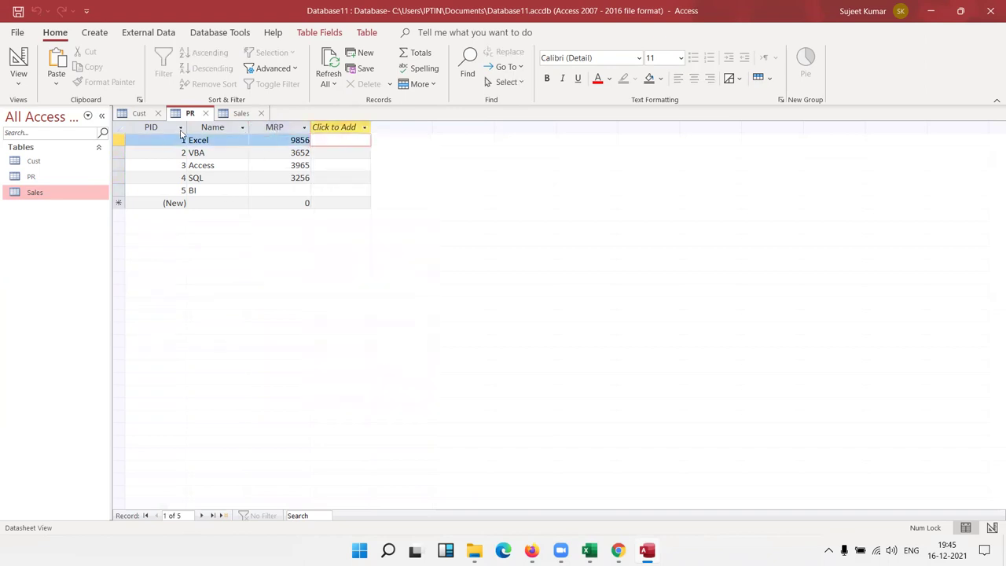
Step: Review the CID column in Sales and the CID, Name and City columns in Cust
{"action": "left_click", "coordinate": [242, 113]}
{"action": "left_click", "coordinate": [274, 127]}
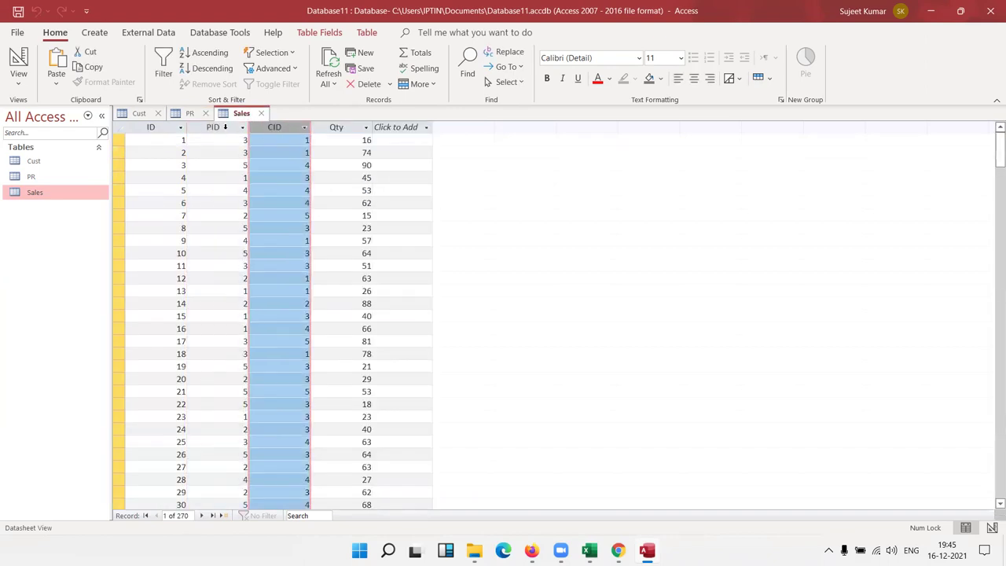
{"action": "left_click", "coordinate": [138, 114]}
{"action": "left_click", "coordinate": [153, 127]}
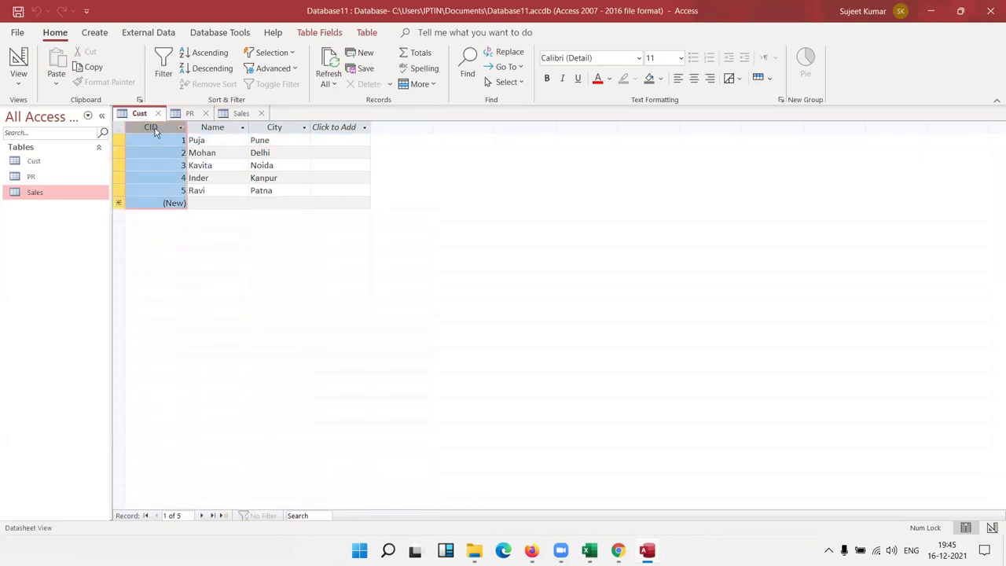
{"action": "left_click", "coordinate": [206, 127]}
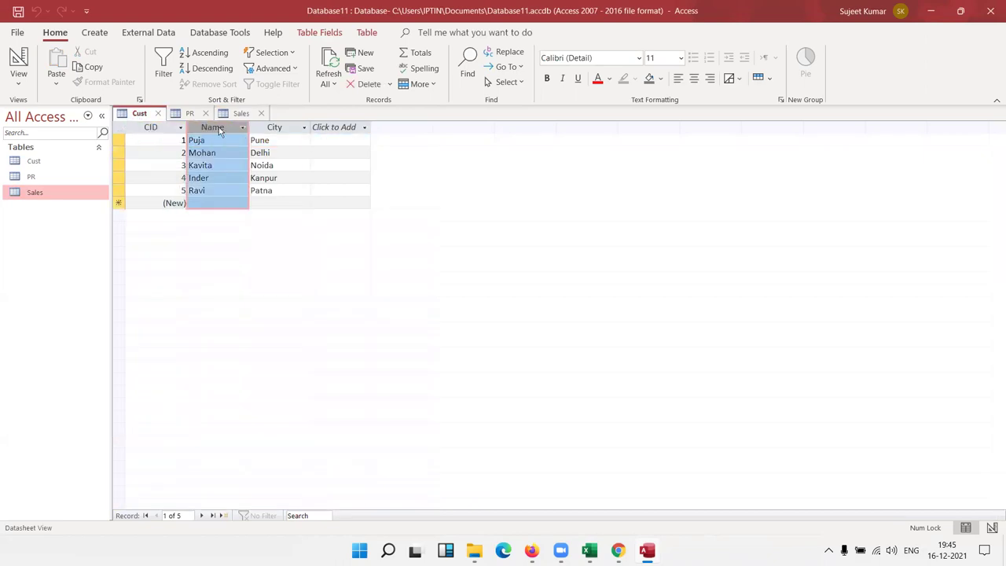
{"action": "left_click", "coordinate": [284, 137]}
{"action": "left_click", "coordinate": [287, 127]}
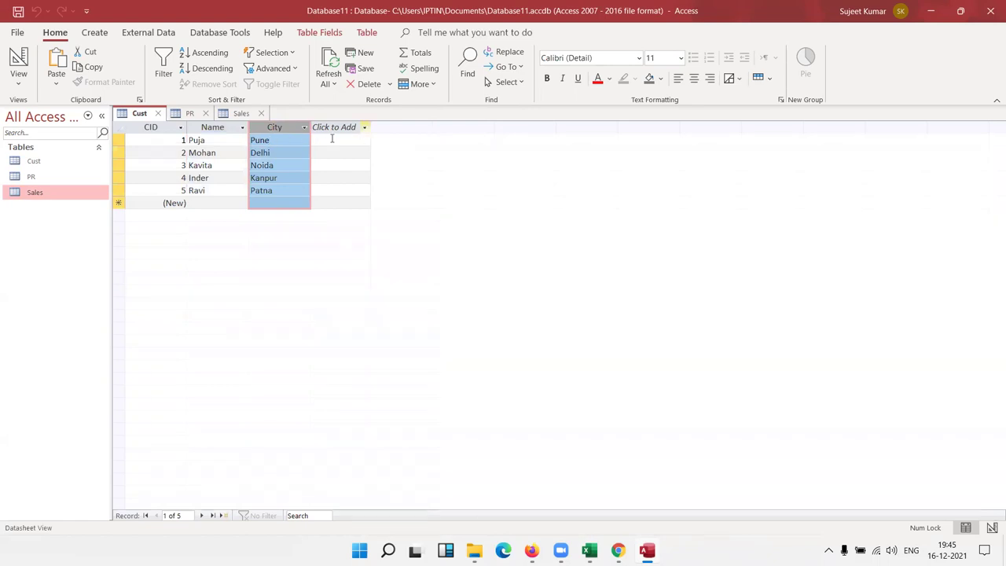
{"action": "left_click", "coordinate": [239, 114]}
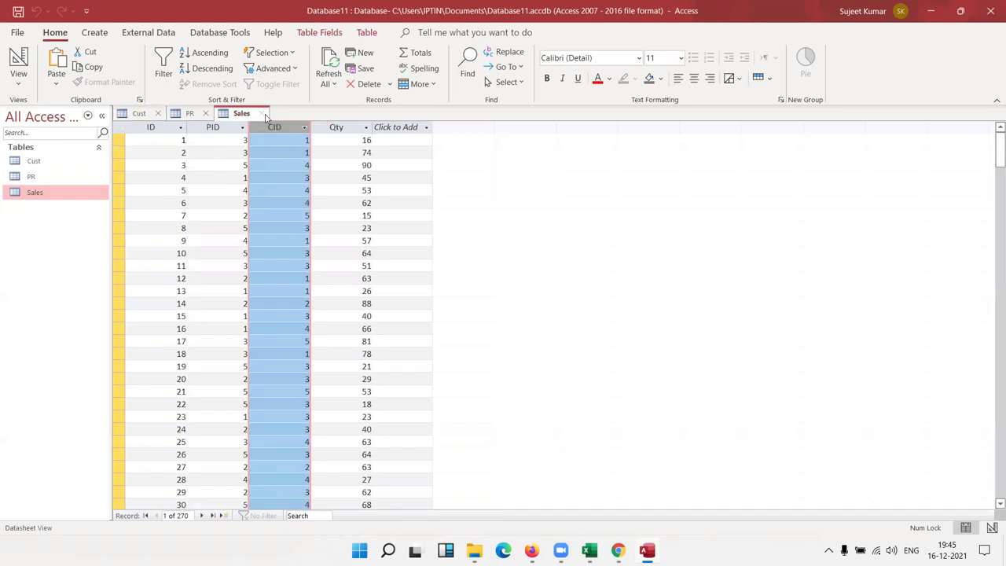
Step: Close the Sales, PR and Cust table tabs
{"action": "left_click", "coordinate": [264, 114]}
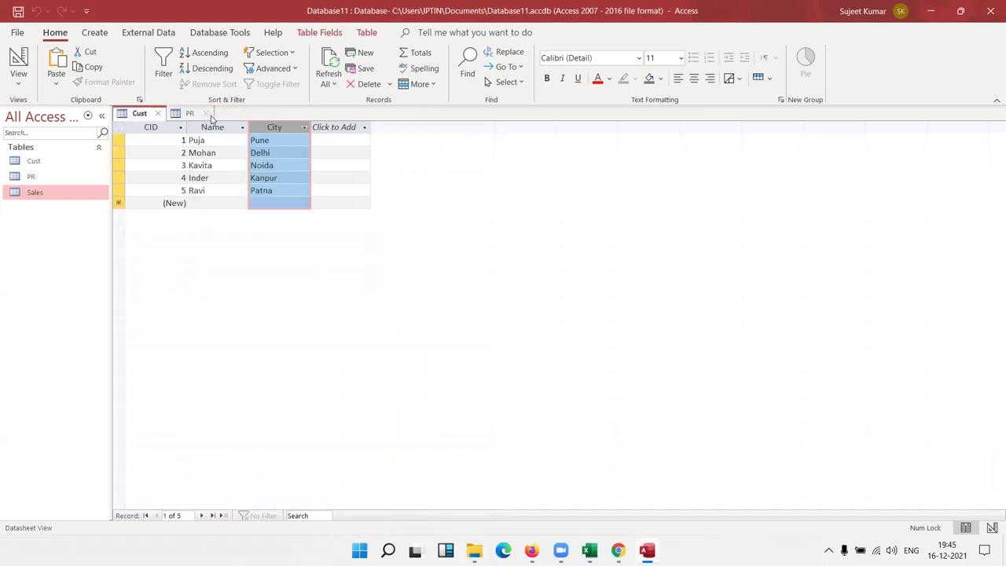
{"action": "left_click", "coordinate": [205, 113]}
{"action": "left_click", "coordinate": [158, 113]}
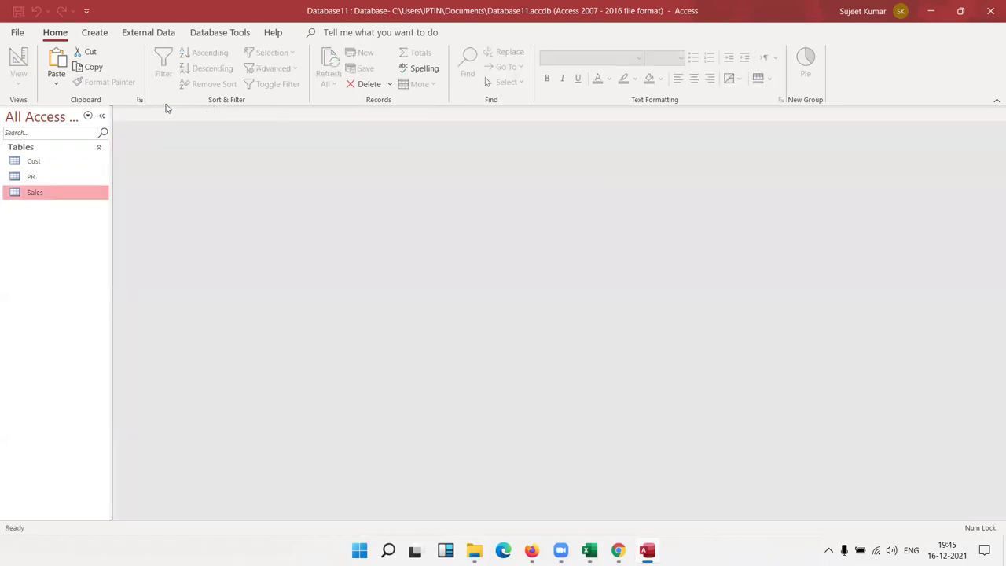
Step: Open the Relationships window from Database Tools and add the Cust, PR and Sales tables
{"action": "left_click", "coordinate": [227, 32]}
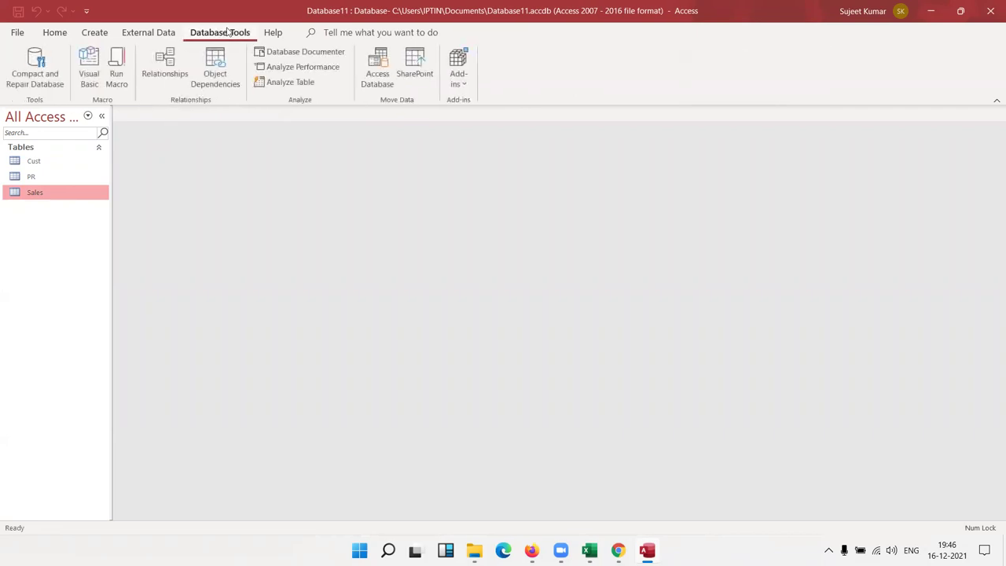
{"action": "left_click", "coordinate": [161, 67]}
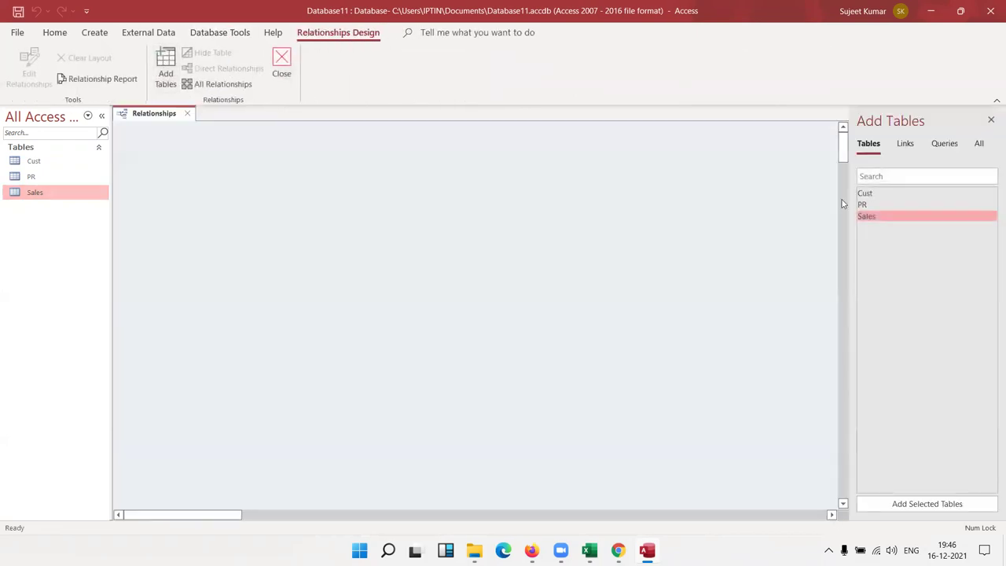
{"action": "left_click_drag", "start_coordinate": [864, 194], "coordinate": [620, 165]}
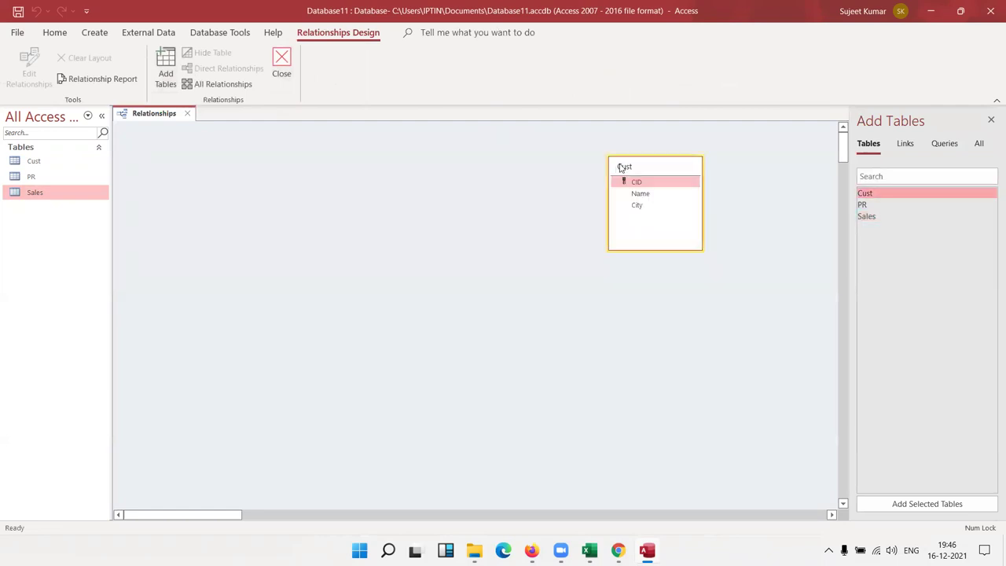
{"action": "left_click_drag", "start_coordinate": [862, 204], "coordinate": [481, 161]}
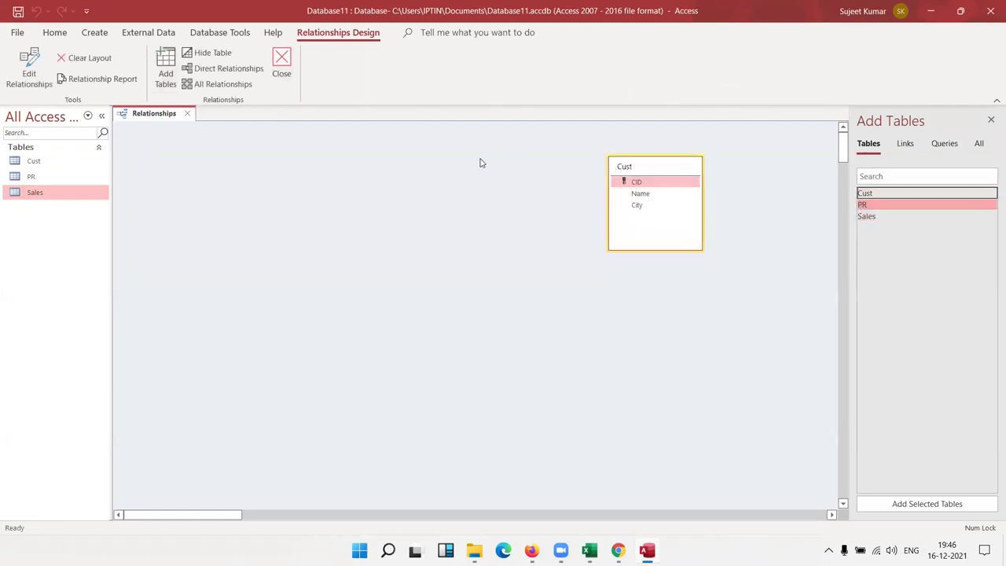
{"action": "left_click_drag", "start_coordinate": [895, 217], "coordinate": [382, 199]}
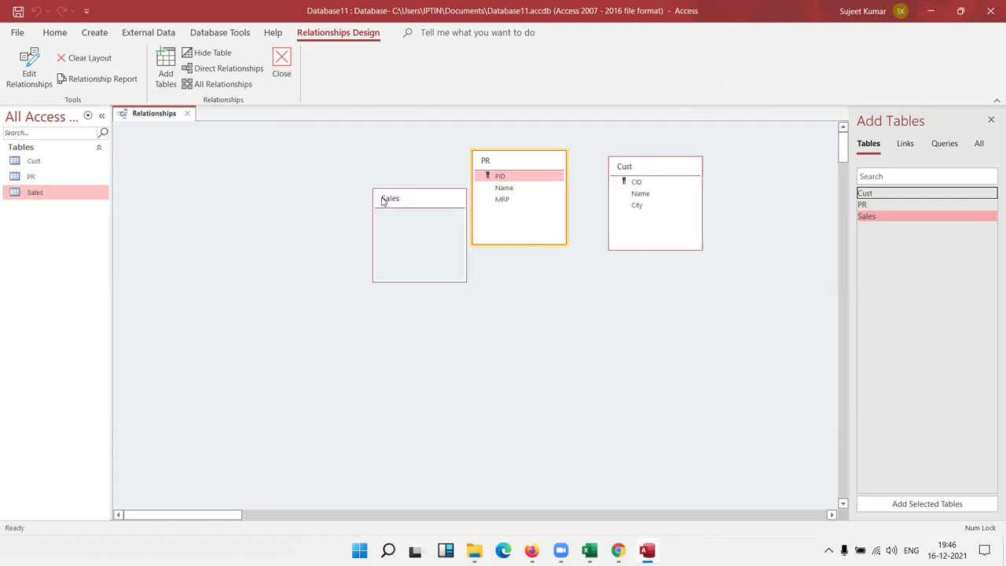
Step: Arrange the table boxes with PR on the left, Cust on the right, and Sales below
{"action": "left_click_drag", "start_coordinate": [491, 161], "coordinate": [259, 154]}
{"action": "left_click", "coordinate": [396, 201]}
{"action": "left_click_drag", "start_coordinate": [397, 201], "coordinate": [433, 277]}
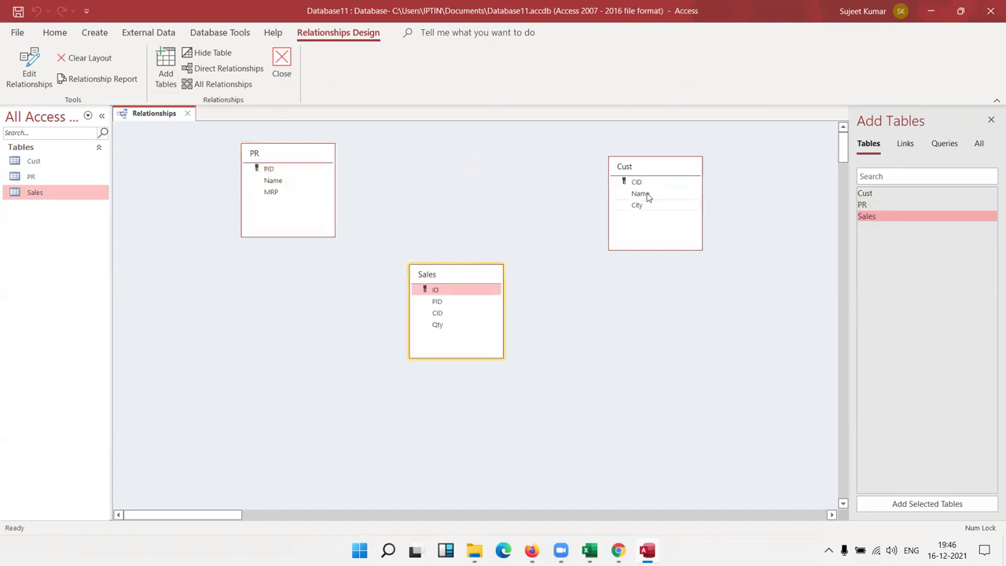
{"action": "left_click", "coordinate": [638, 169]}
{"action": "left_click_drag", "start_coordinate": [639, 169], "coordinate": [591, 150]}
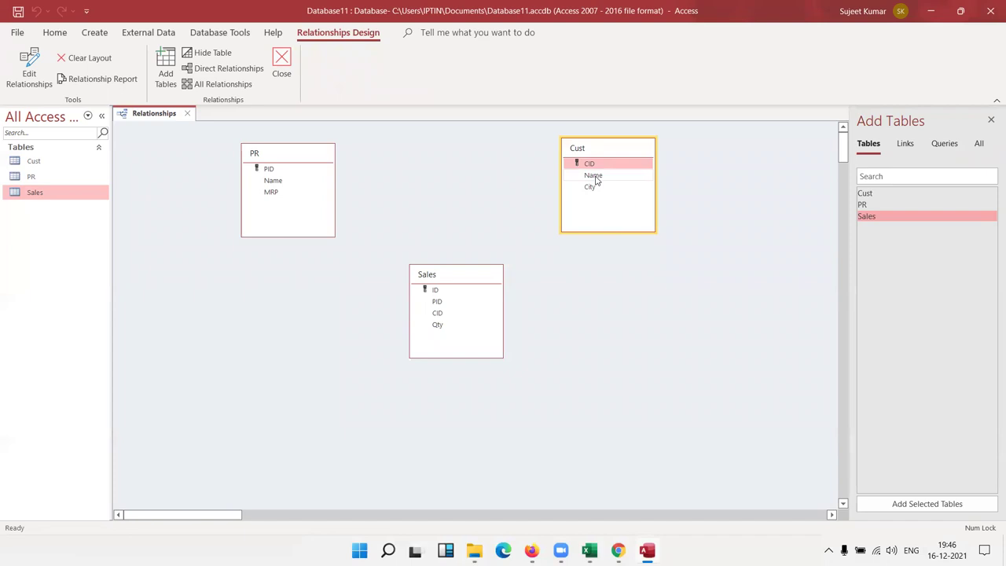
Step: Link Cust's CID field to Sales' CID field as a one-to-many relationship
{"action": "left_click", "coordinate": [596, 180]}
{"action": "left_click_drag", "start_coordinate": [595, 165], "coordinate": [417, 330]}
{"action": "left_click_drag", "start_coordinate": [416, 330], "coordinate": [440, 317]}
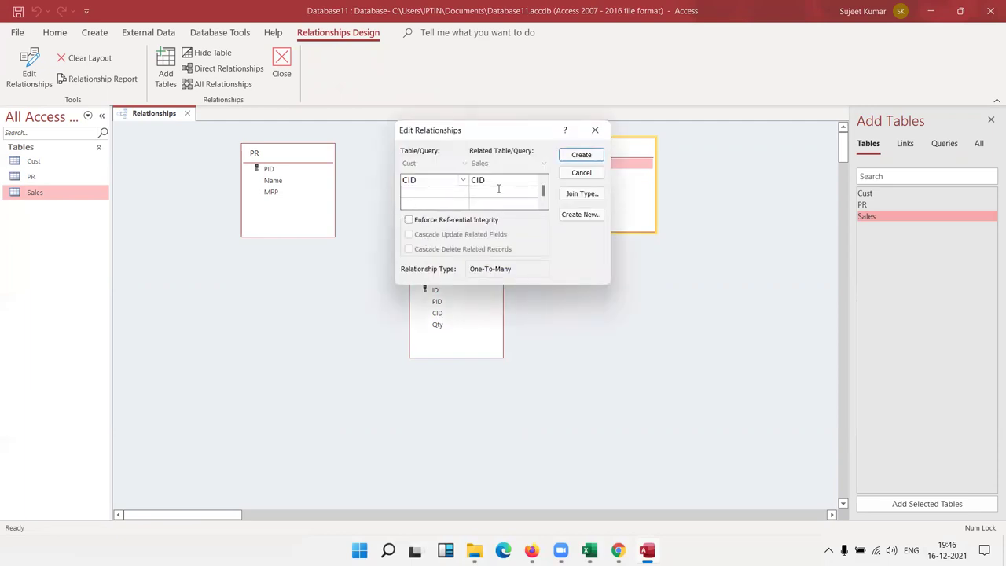
{"action": "left_click", "coordinate": [581, 155]}
{"action": "left_click", "coordinate": [570, 160]}
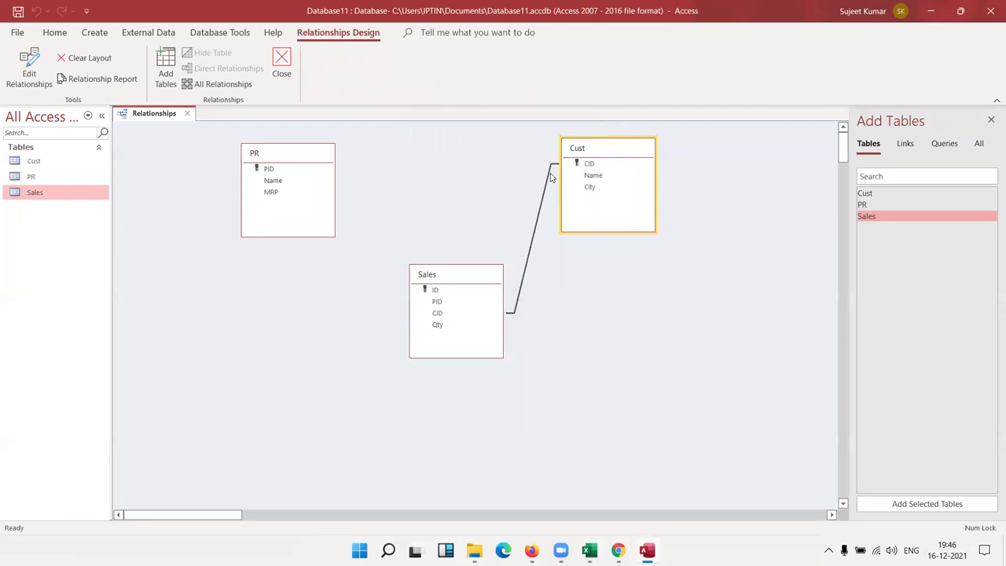
Step: Relate PR's PID to Sales' PID, nudge the table boxes, and close Relationships, saving the layout
{"action": "mouse_move", "coordinate": [279, 169]}
{"action": "left_mouse_down"}
{"action": "mouse_move", "coordinate": [454, 278]}
{"action": "mouse_move", "coordinate": [437, 307]}
{"action": "left_mouse_up"}
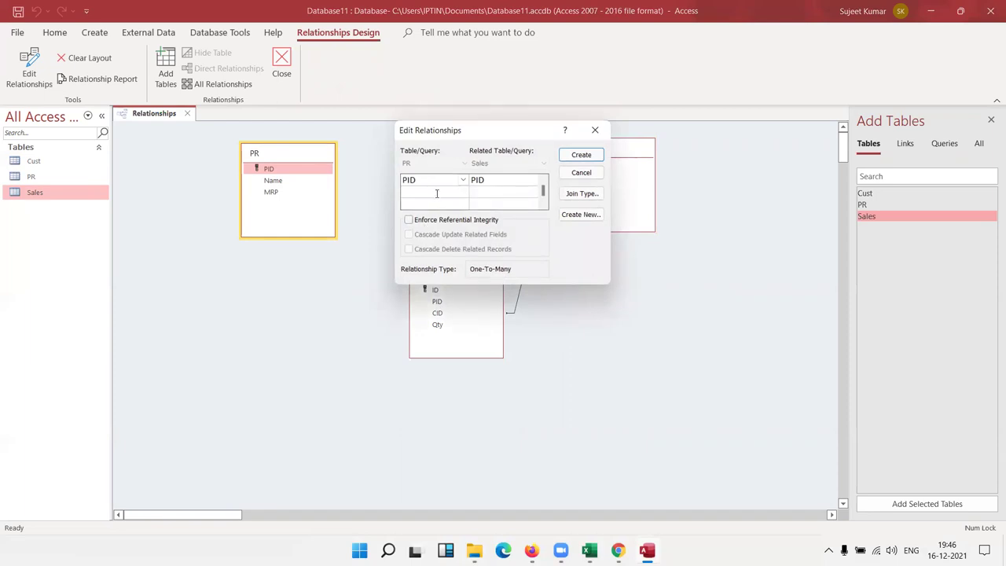
{"action": "left_click", "coordinate": [578, 158]}
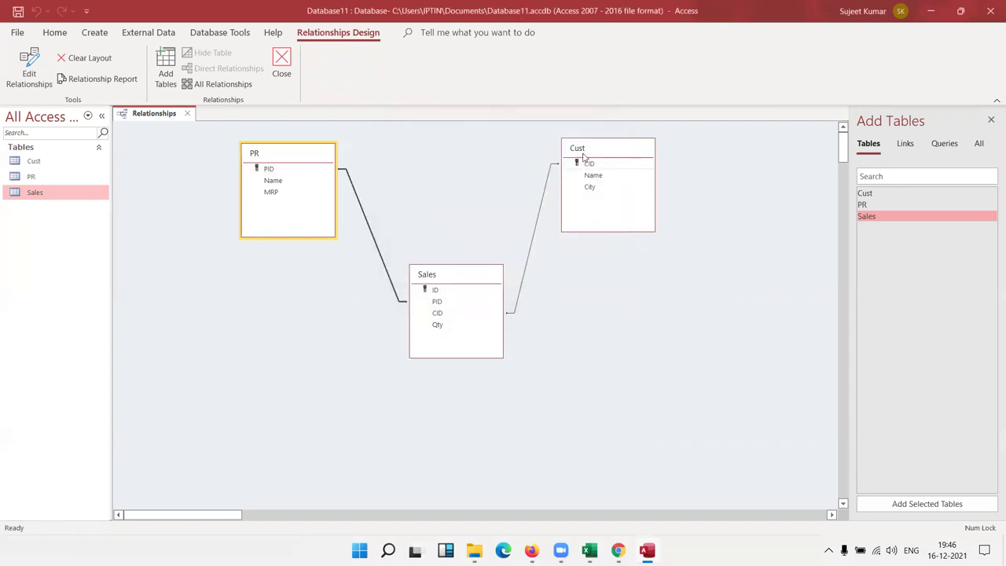
{"action": "left_click", "coordinate": [595, 154]}
{"action": "left_click_drag", "start_coordinate": [594, 154], "coordinate": [600, 166]}
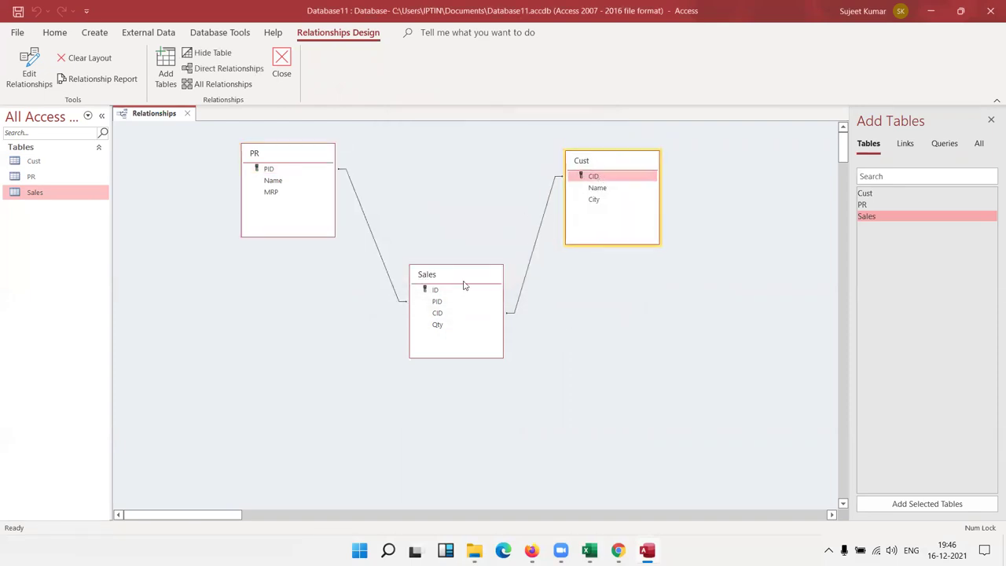
{"action": "left_click", "coordinate": [462, 283]}
{"action": "left_click_drag", "start_coordinate": [464, 275], "coordinate": [474, 285]}
{"action": "left_click", "coordinate": [315, 167]}
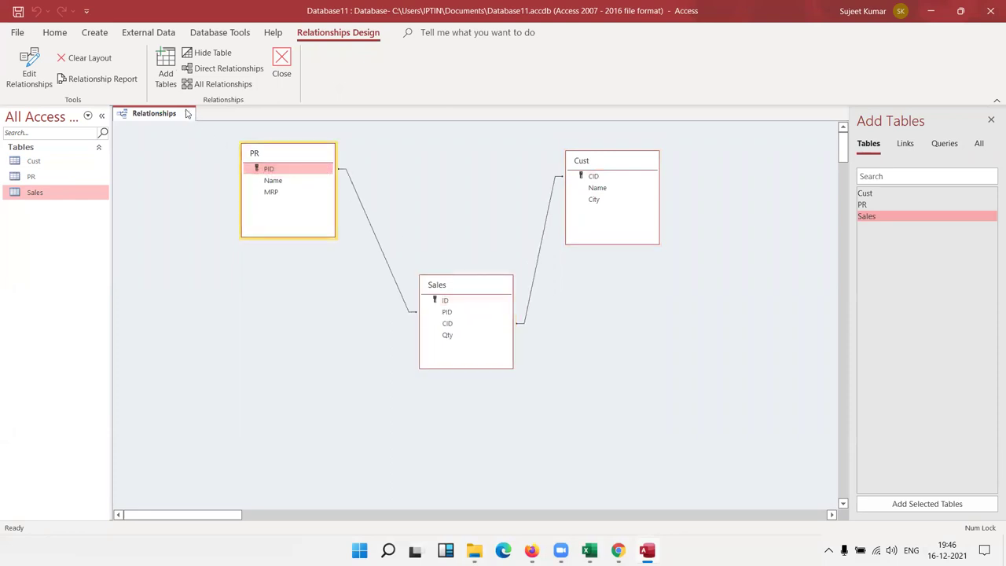
{"action": "left_click", "coordinate": [187, 113]}
{"action": "left_click", "coordinate": [461, 309]}
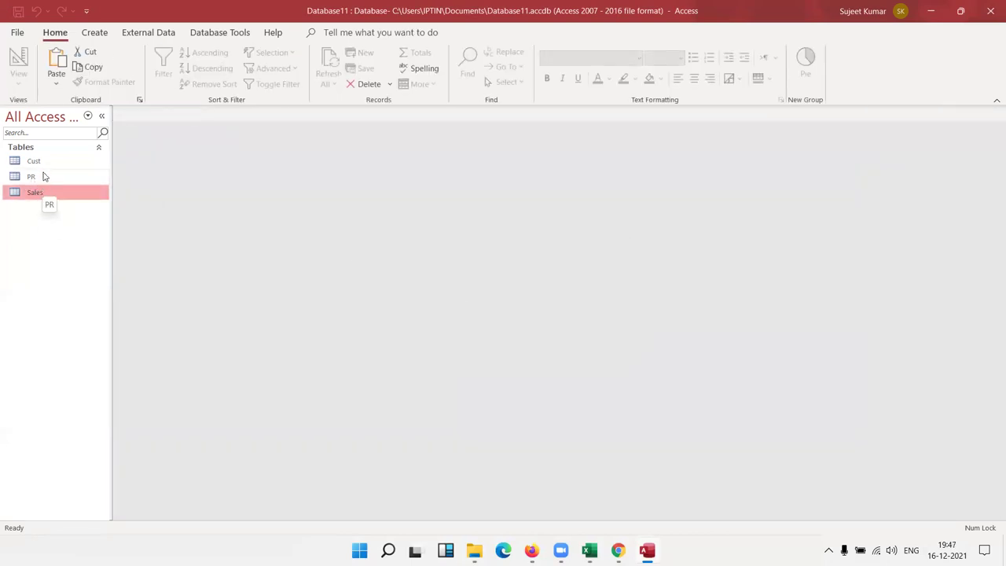
Step: Open PR and expand product BI to view its linked sales records, then collapse it
{"action": "double_click", "coordinate": [44, 177]}
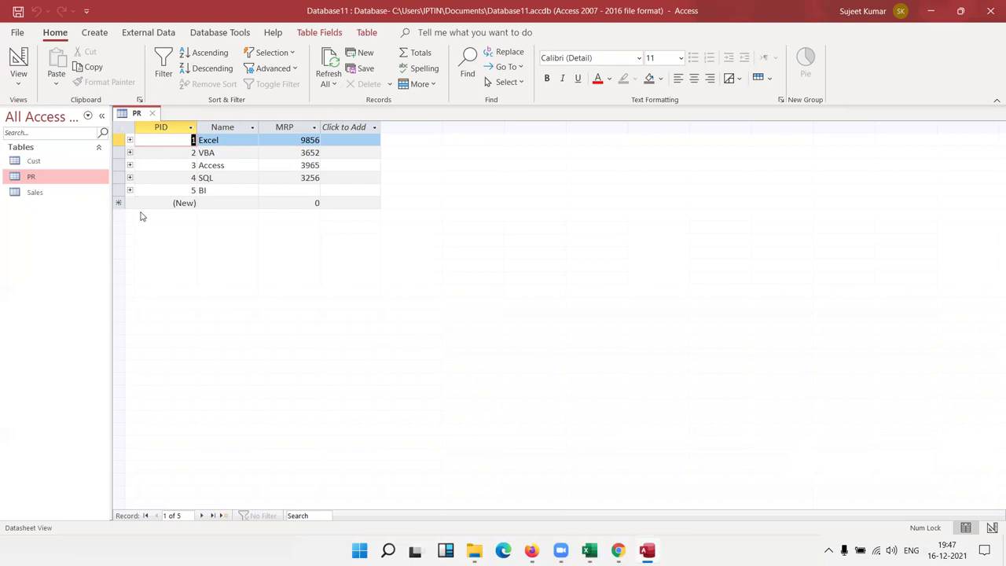
{"action": "left_click", "coordinate": [130, 190]}
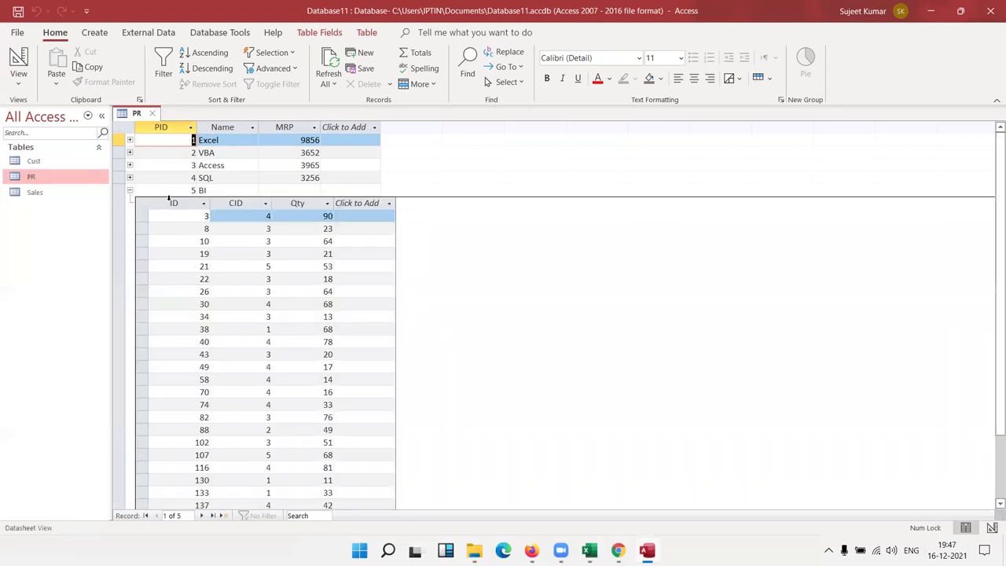
{"action": "left_click_drag", "start_coordinate": [170, 203], "coordinate": [283, 203]}
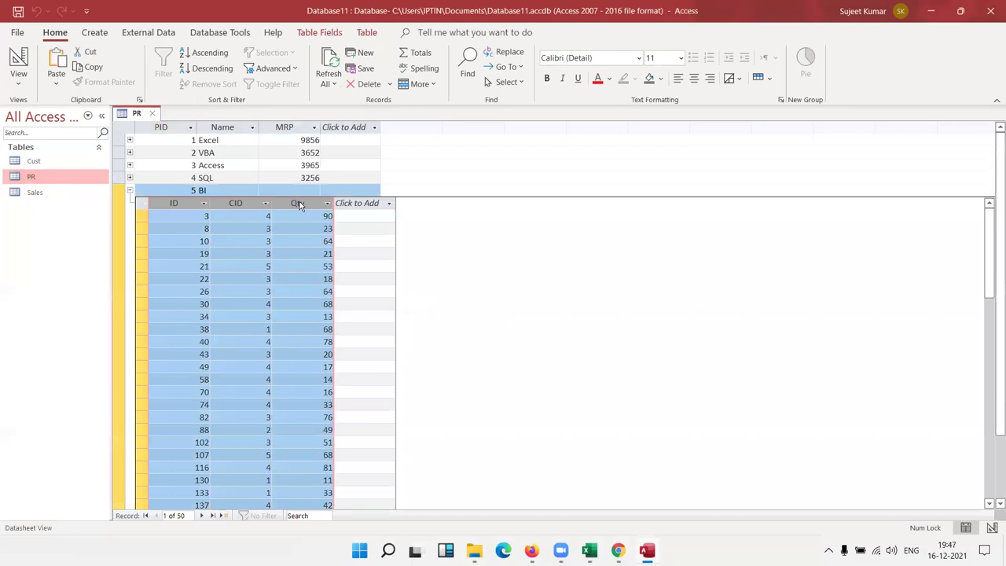
{"action": "left_click", "coordinate": [130, 192]}
Step: Open Cust and expand a customer's related sales, then open Sales and select its CID column
{"action": "left_click", "coordinate": [52, 167]}
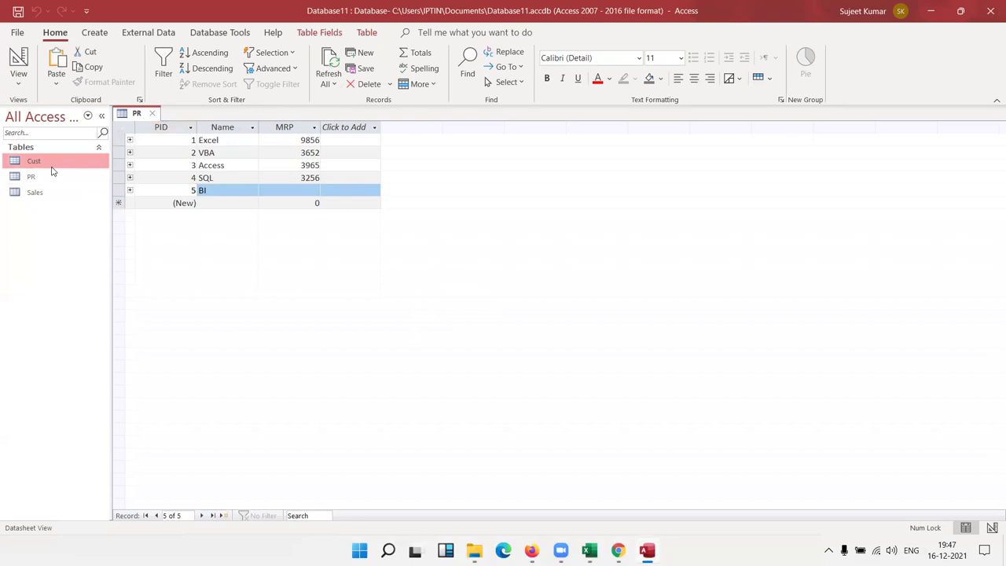
{"action": "double_click", "coordinate": [51, 167]}
{"action": "left_click", "coordinate": [130, 153]}
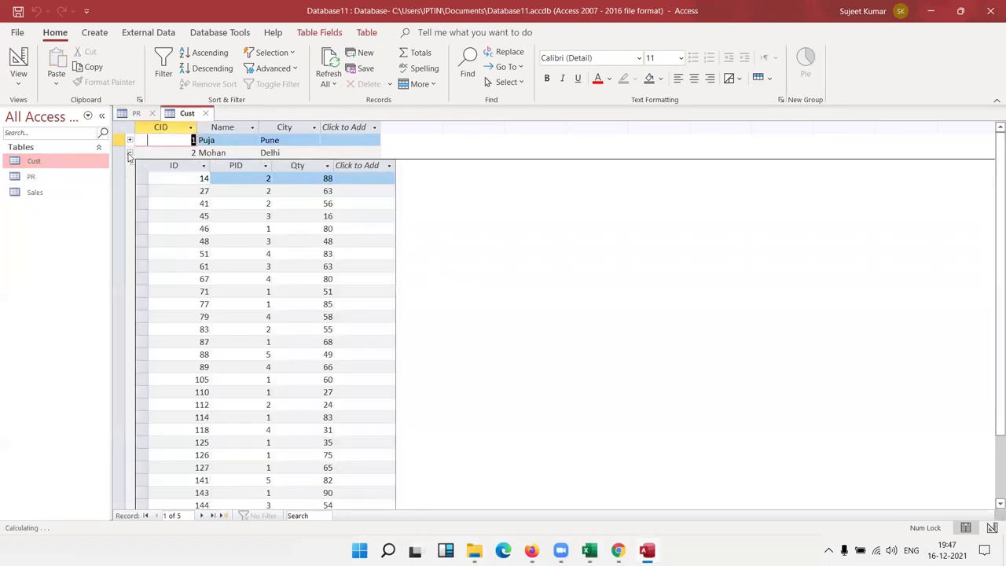
{"action": "left_click", "coordinate": [130, 152]}
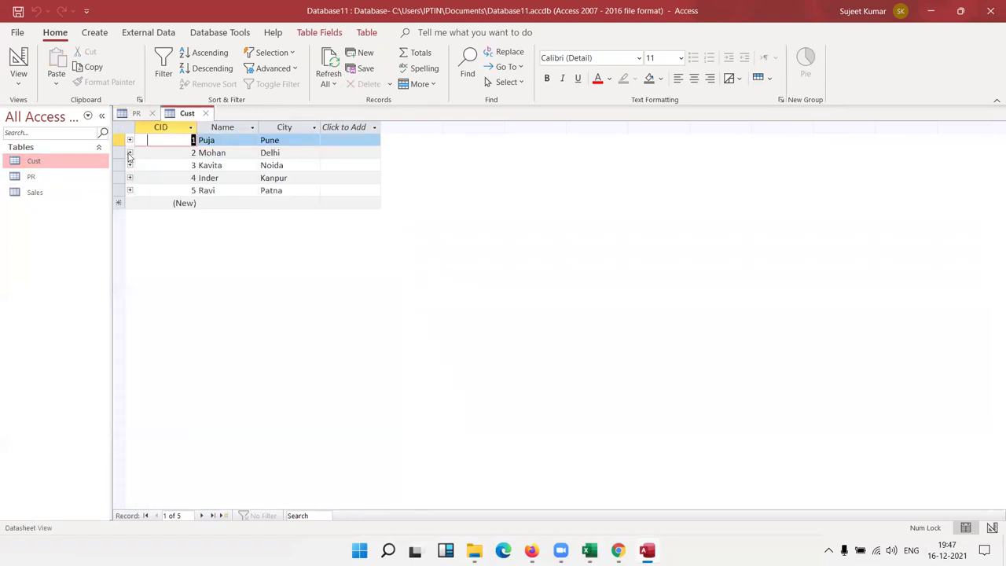
{"action": "left_click", "coordinate": [59, 198]}
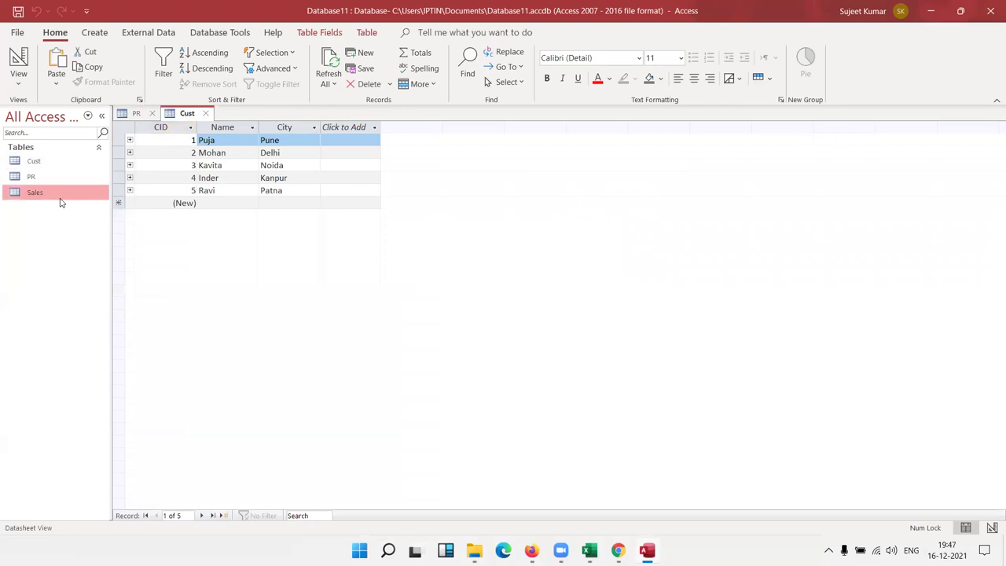
{"action": "double_click", "coordinate": [60, 198]}
{"action": "left_click", "coordinate": [275, 131]}
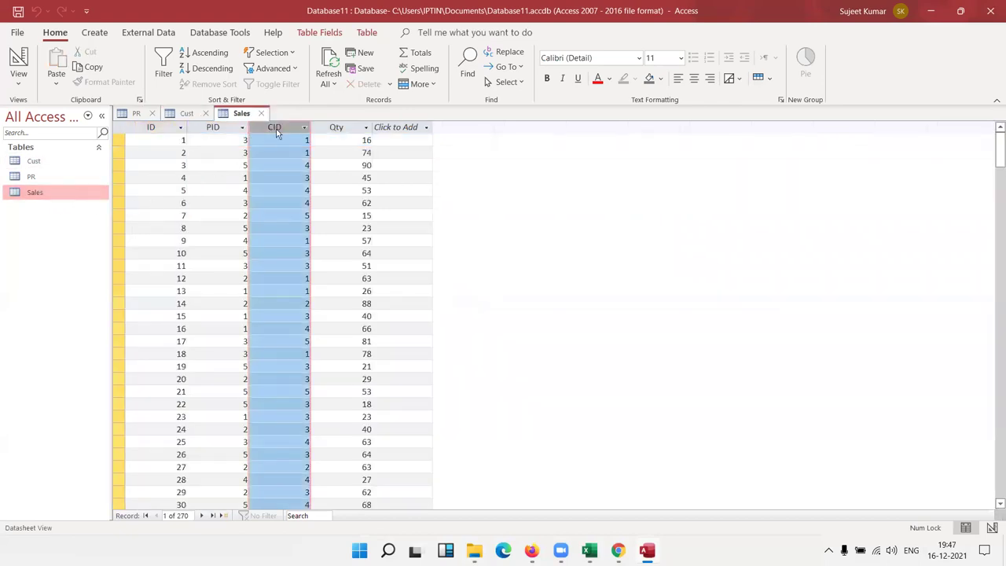
Step: Compare the CID column in Cust with the CID values in Sales
{"action": "left_click", "coordinate": [187, 115]}
{"action": "left_click", "coordinate": [153, 126]}
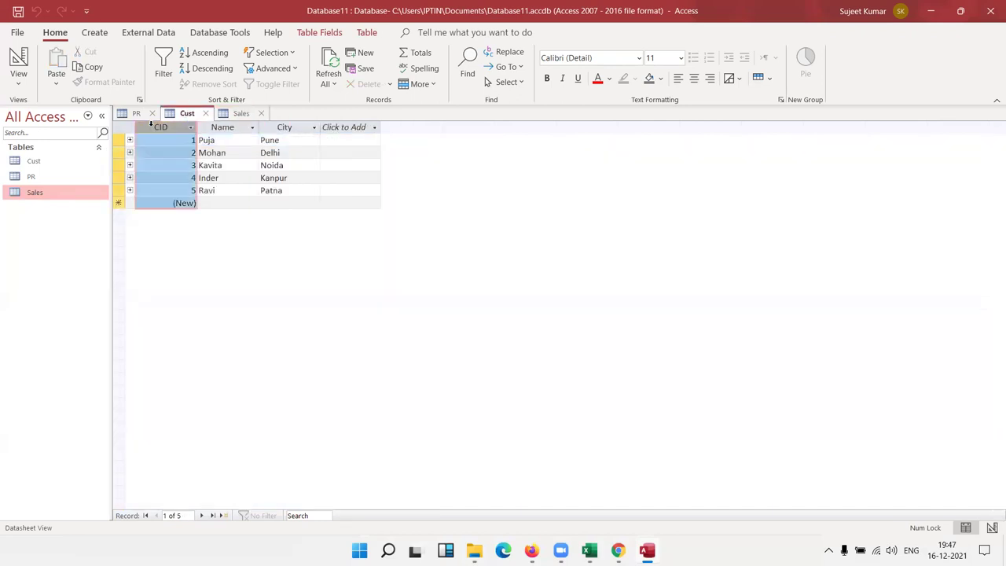
{"action": "left_click", "coordinate": [236, 116]}
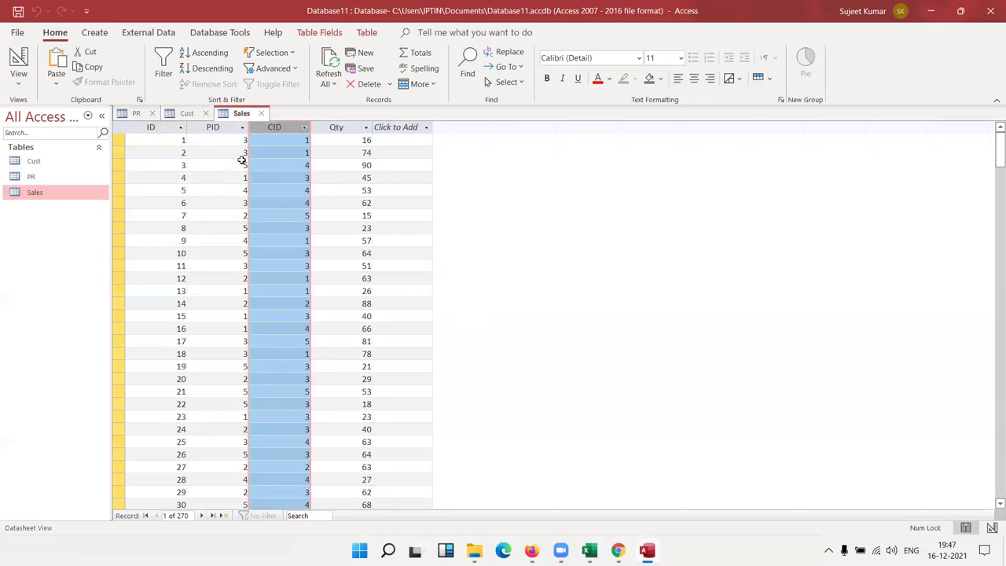
{"action": "left_click", "coordinate": [192, 115]}
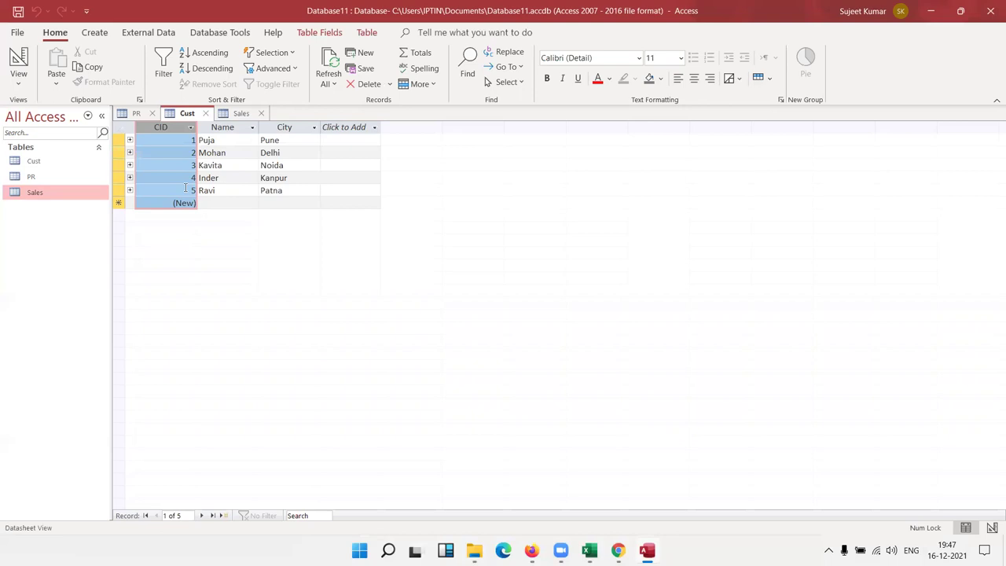
Step: Close the Cust, Sales and PR table tabs
{"action": "left_click", "coordinate": [206, 114]}
{"action": "left_click", "coordinate": [207, 115]}
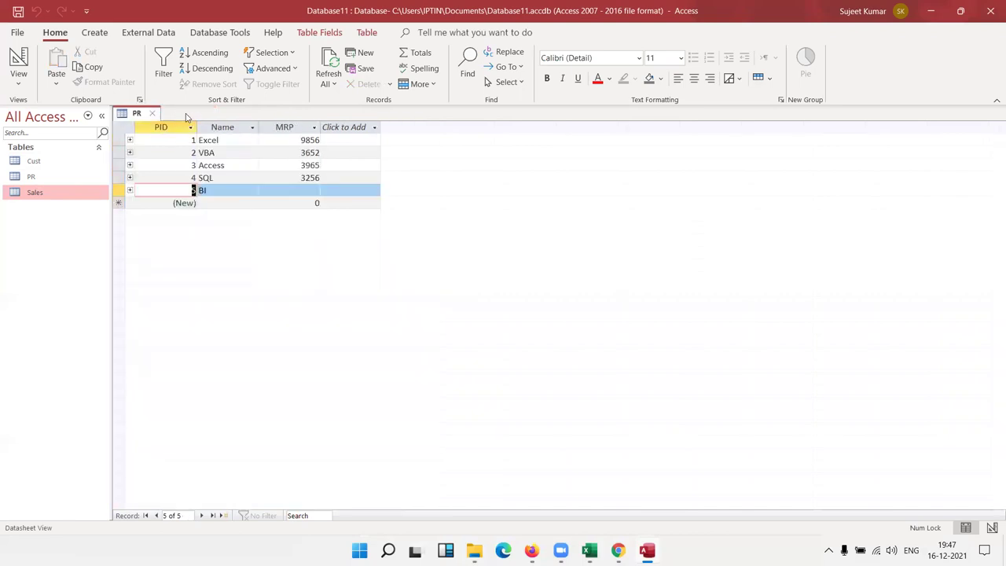
{"action": "left_click", "coordinate": [152, 114]}
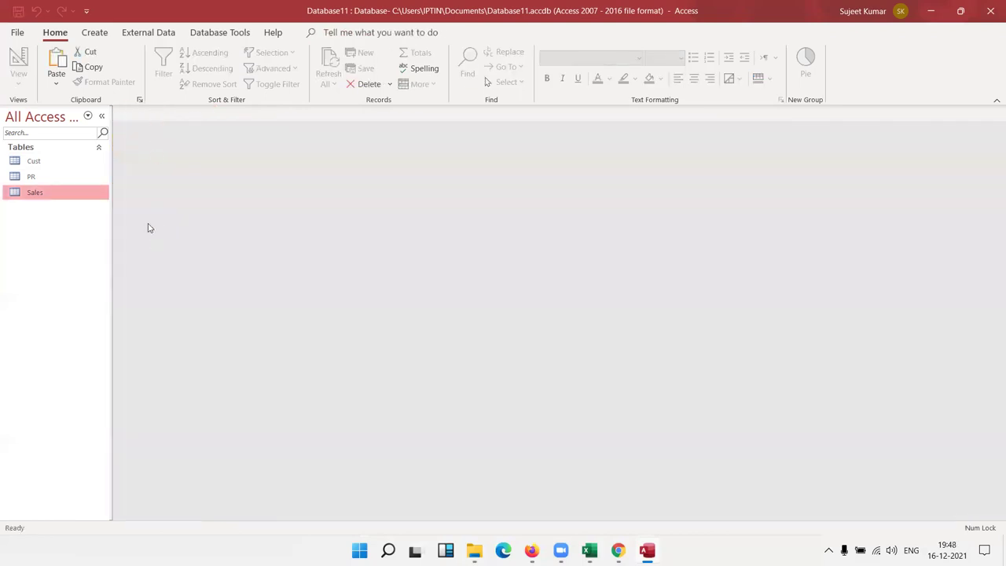
Step: Reopen Sales to inspect its PID and CID columns, then close it
{"action": "double_click", "coordinate": [30, 194]}
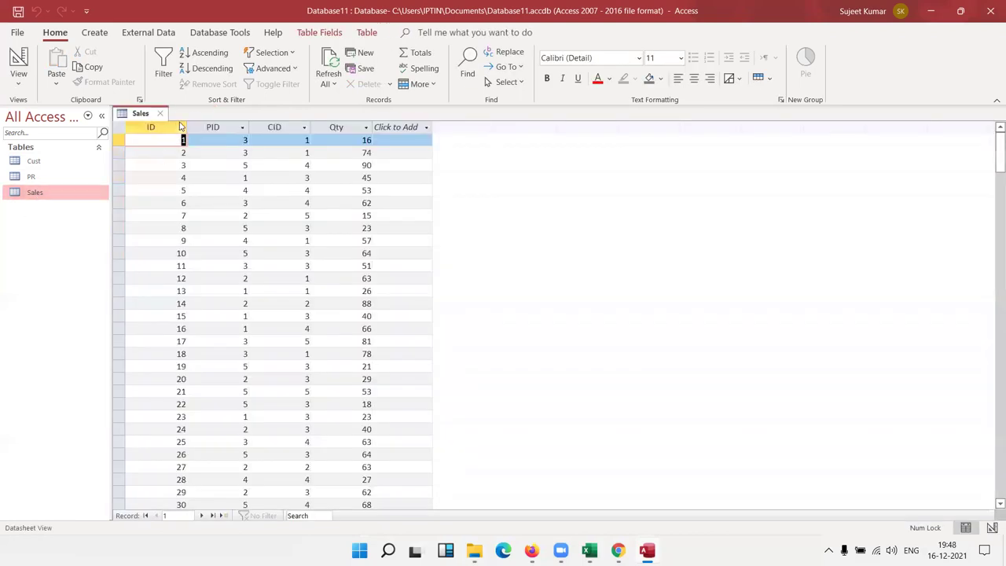
{"action": "left_click", "coordinate": [208, 128]}
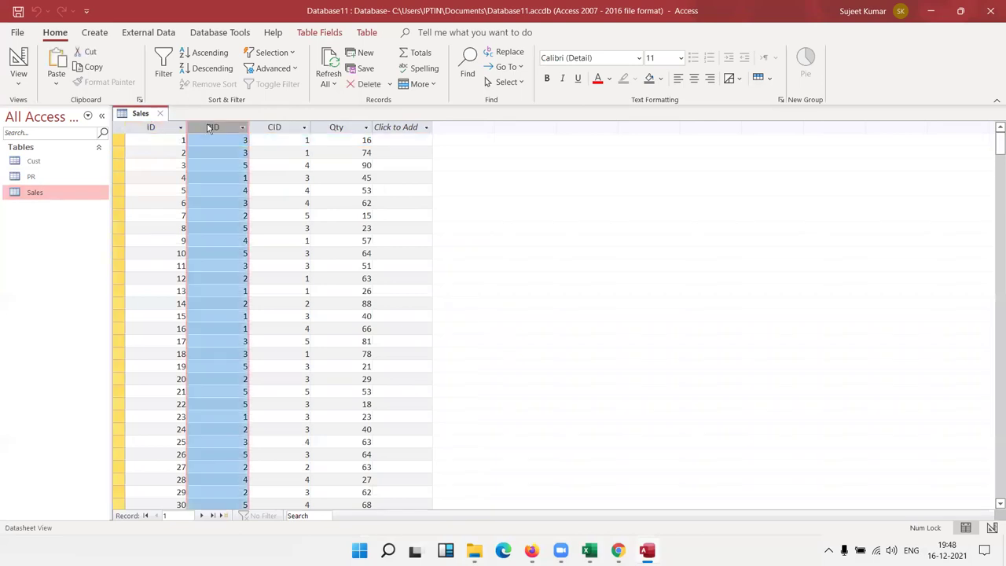
{"action": "left_click", "coordinate": [269, 125]}
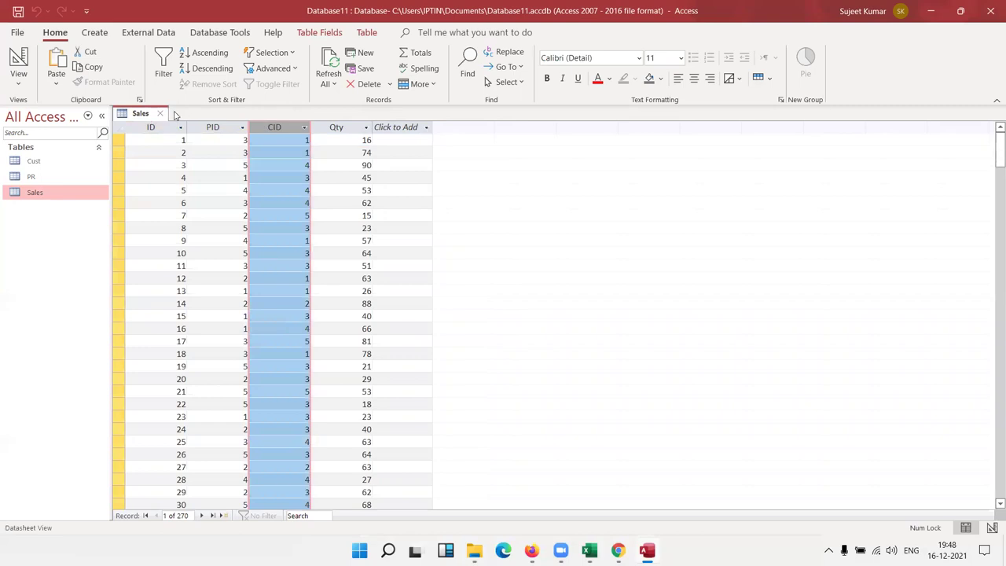
{"action": "left_click", "coordinate": [160, 114]}
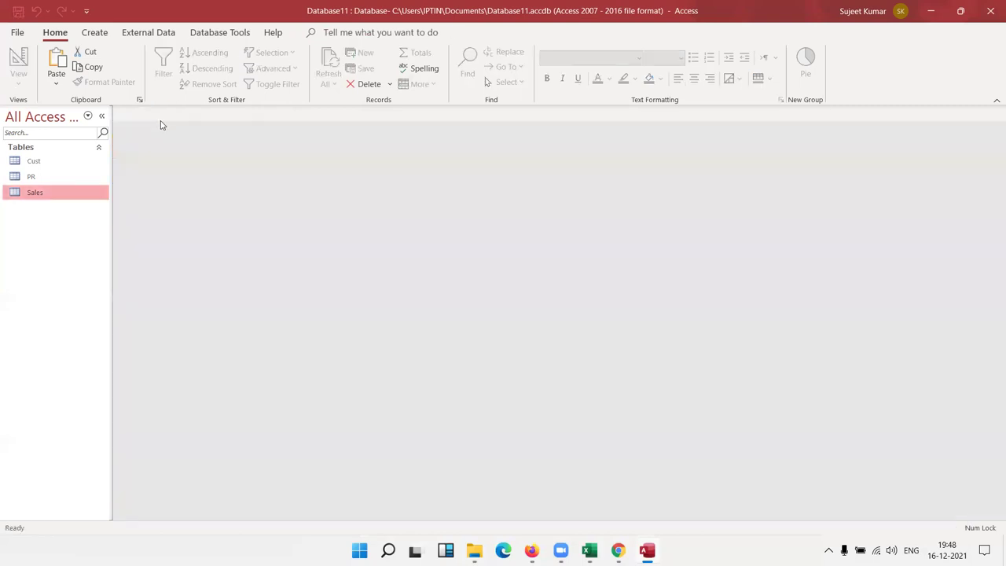
Step: Start a new query in Design View and add the Cust and PR tables
{"action": "left_click", "coordinate": [94, 32]}
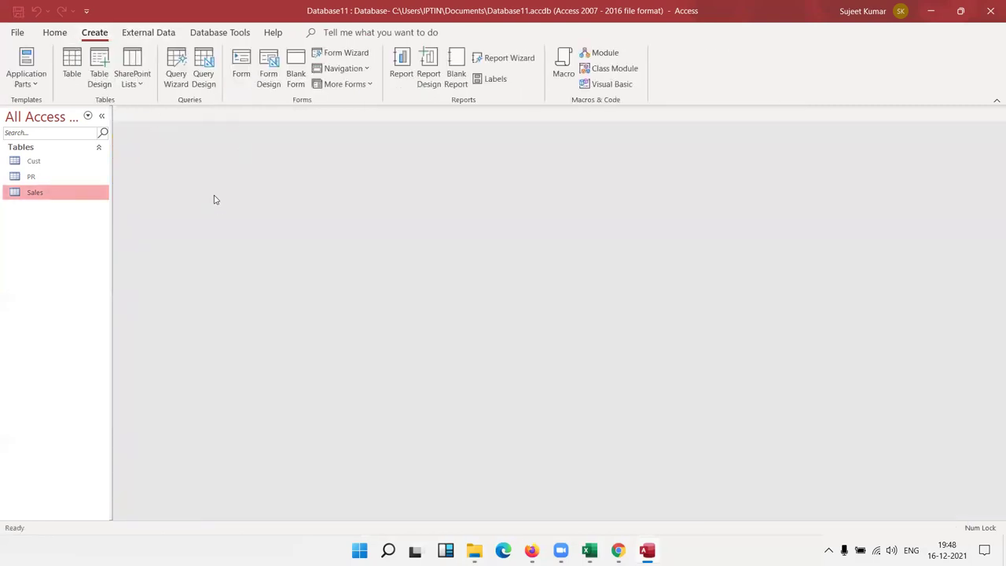
{"action": "left_click", "coordinate": [203, 75]}
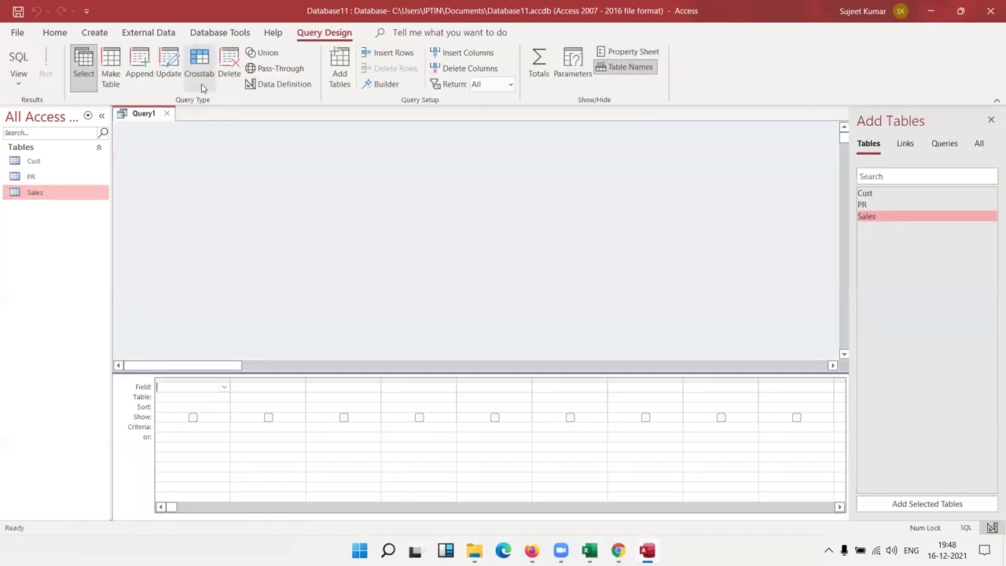
{"action": "left_click_drag", "start_coordinate": [864, 193], "coordinate": [213, 197]}
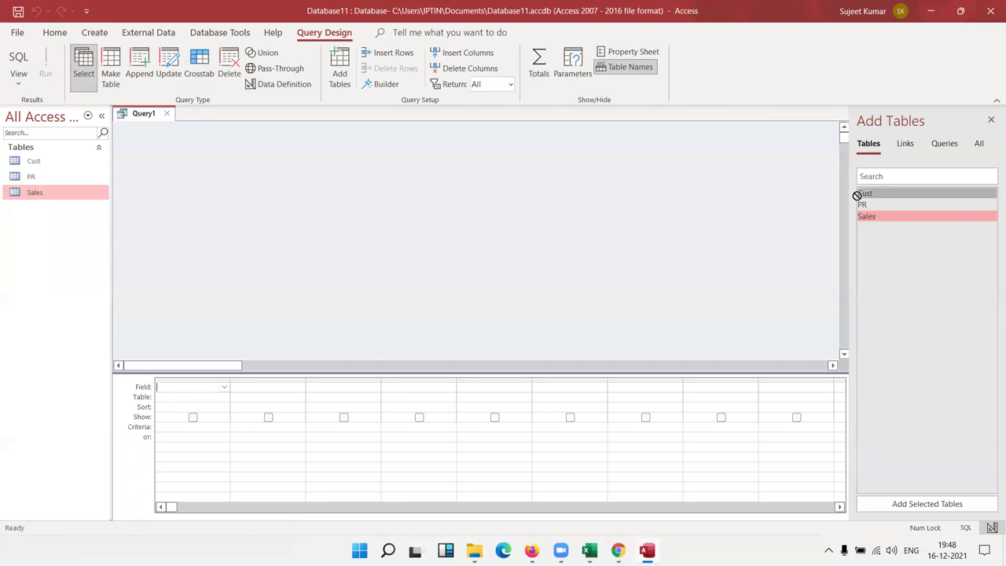
{"action": "mouse_move", "coordinate": [896, 205]}
{"action": "left_mouse_down"}
{"action": "mouse_move", "coordinate": [450, 202]}
{"action": "mouse_move", "coordinate": [605, 187]}
{"action": "left_mouse_up"}
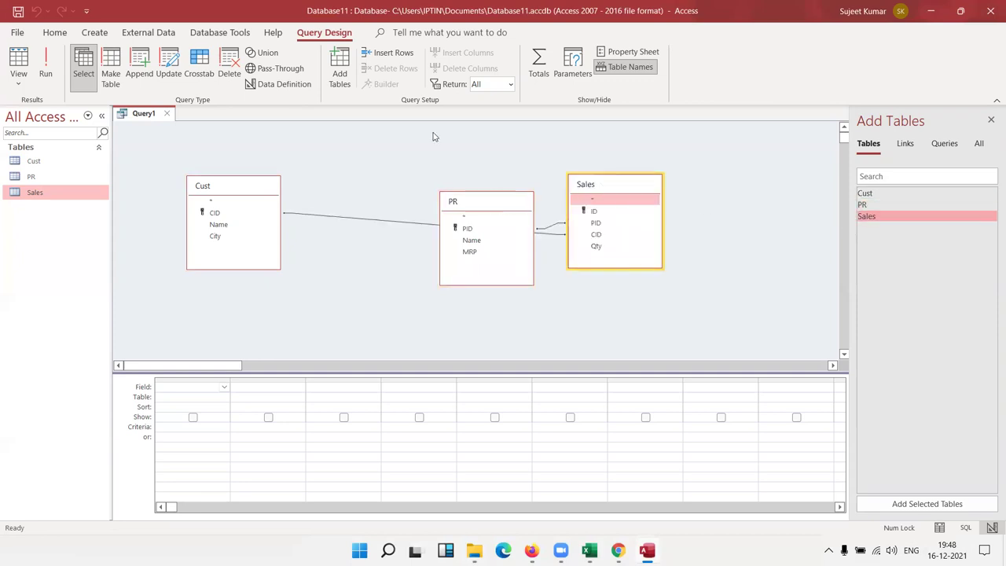
Step: Rearrange the PR and Sales boxes on the query design canvas and clear the selection
{"action": "left_click_drag", "start_coordinate": [499, 204], "coordinate": [431, 137]}
{"action": "left_click_drag", "start_coordinate": [595, 178], "coordinate": [595, 181]}
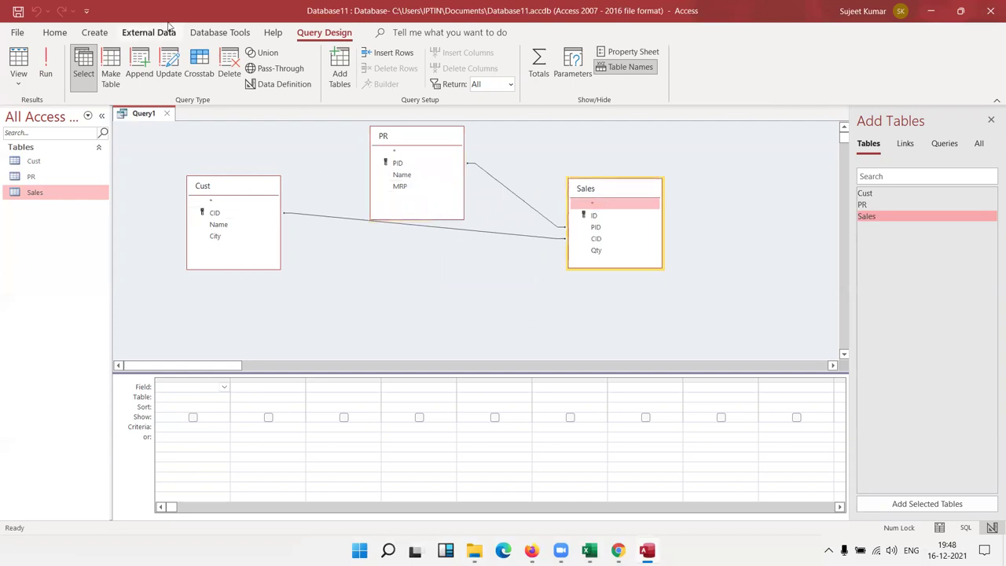
{"action": "left_click", "coordinate": [210, 35]}
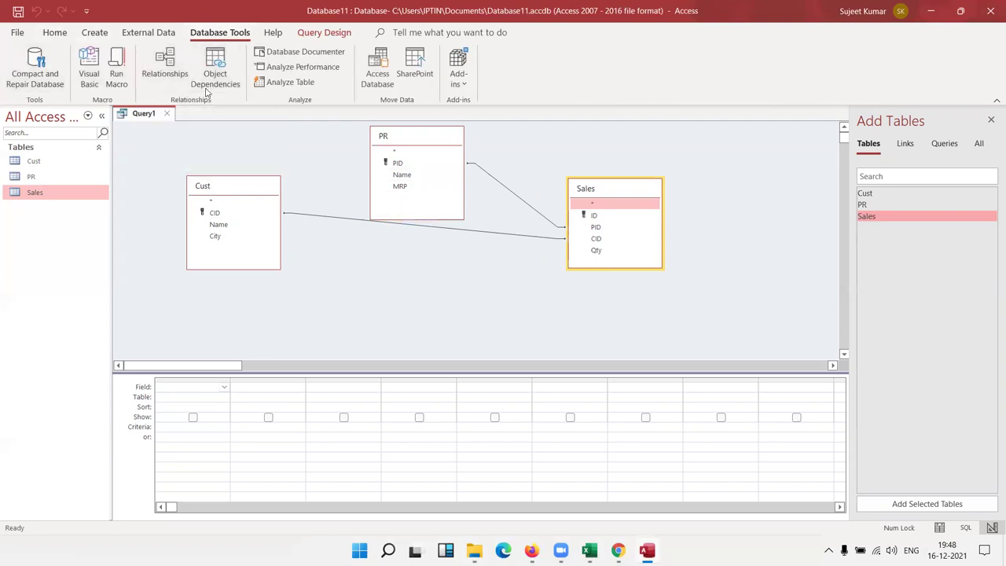
{"action": "left_click", "coordinate": [352, 274]}
{"action": "left_click", "coordinate": [352, 262]}
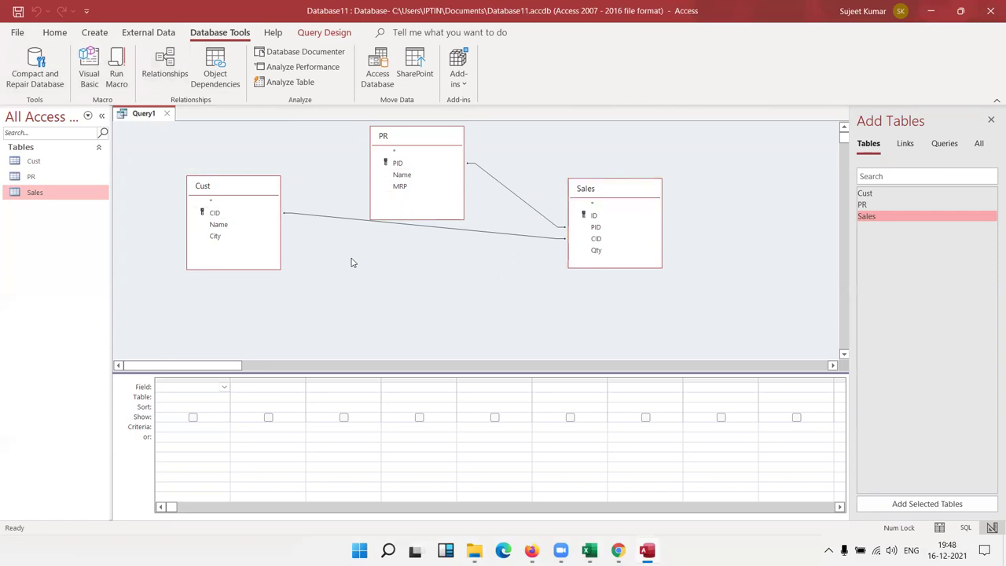
Step: Put ID, PID, product Name, CID, customer Name, City, Qty and MRP into Query1's grid columns
{"action": "left_click_drag", "start_coordinate": [594, 217], "coordinate": [204, 391]}
{"action": "left_click_drag", "start_coordinate": [606, 227], "coordinate": [264, 393]}
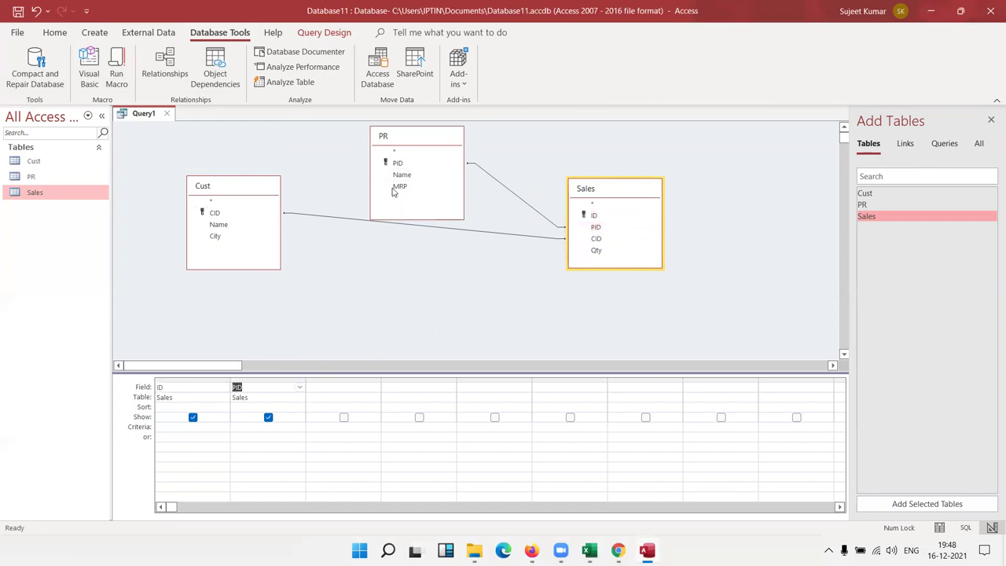
{"action": "mouse_move", "coordinate": [403, 175]}
{"action": "left_mouse_down"}
{"action": "mouse_move", "coordinate": [362, 269]}
{"action": "mouse_move", "coordinate": [338, 393]}
{"action": "left_mouse_up"}
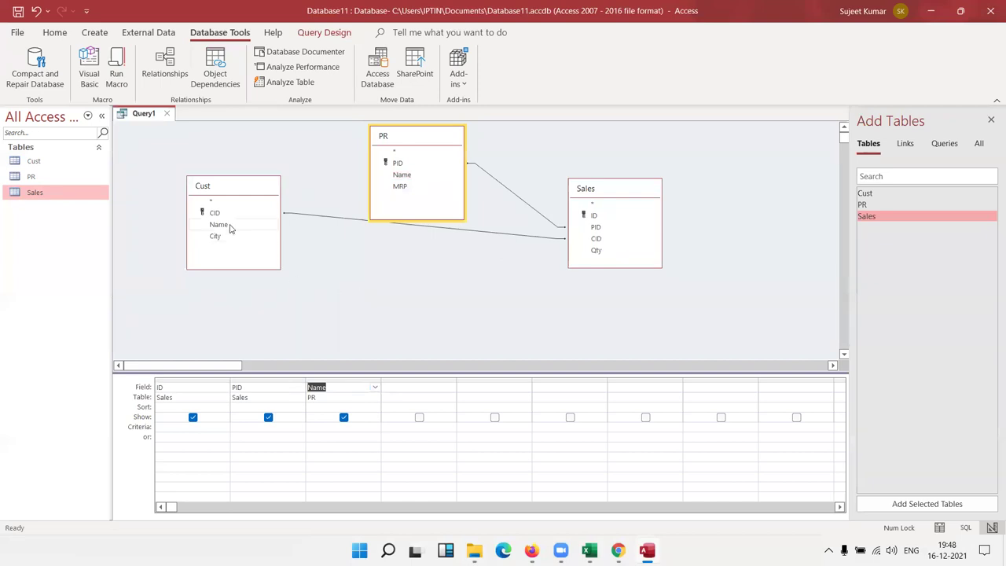
{"action": "left_click_drag", "start_coordinate": [230, 225], "coordinate": [417, 392]}
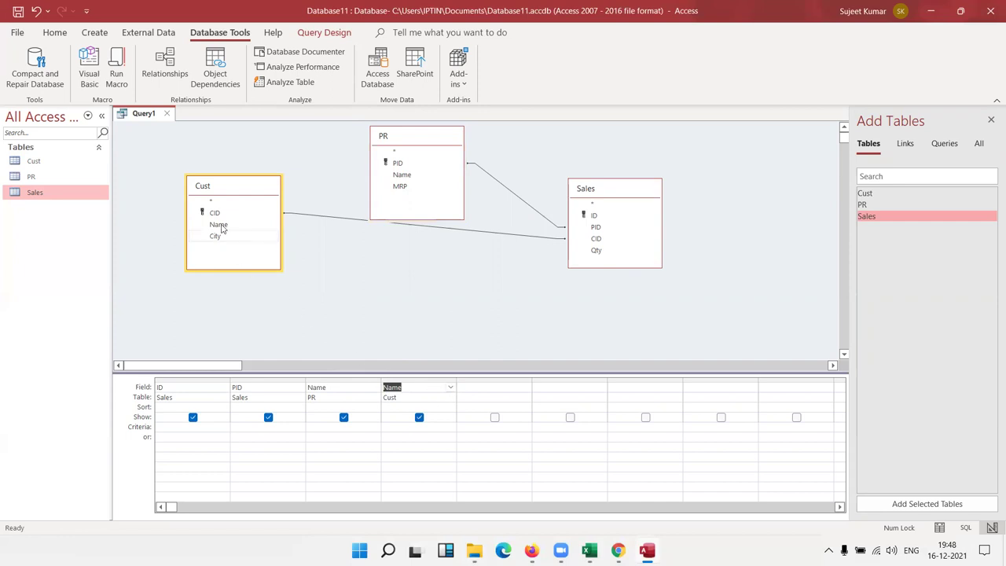
{"action": "left_click_drag", "start_coordinate": [220, 213], "coordinate": [401, 398]}
{"action": "left_click_drag", "start_coordinate": [217, 237], "coordinate": [552, 399]}
{"action": "left_click_drag", "start_coordinate": [595, 250], "coordinate": [635, 397]}
{"action": "left_click_drag", "start_coordinate": [420, 186], "coordinate": [708, 393]}
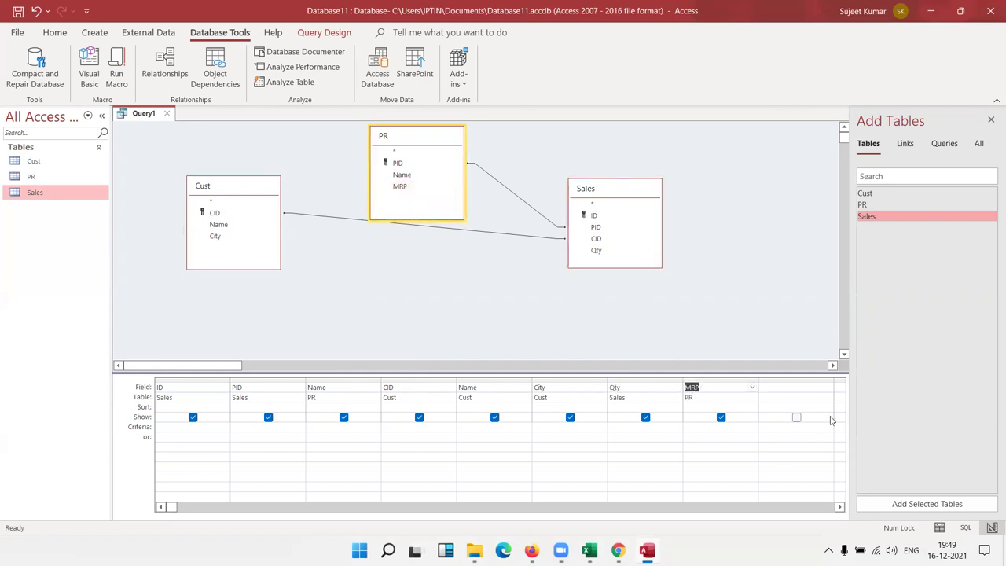
{"action": "left_click", "coordinate": [780, 390]}
{"action": "right_click", "coordinate": [785, 387]}
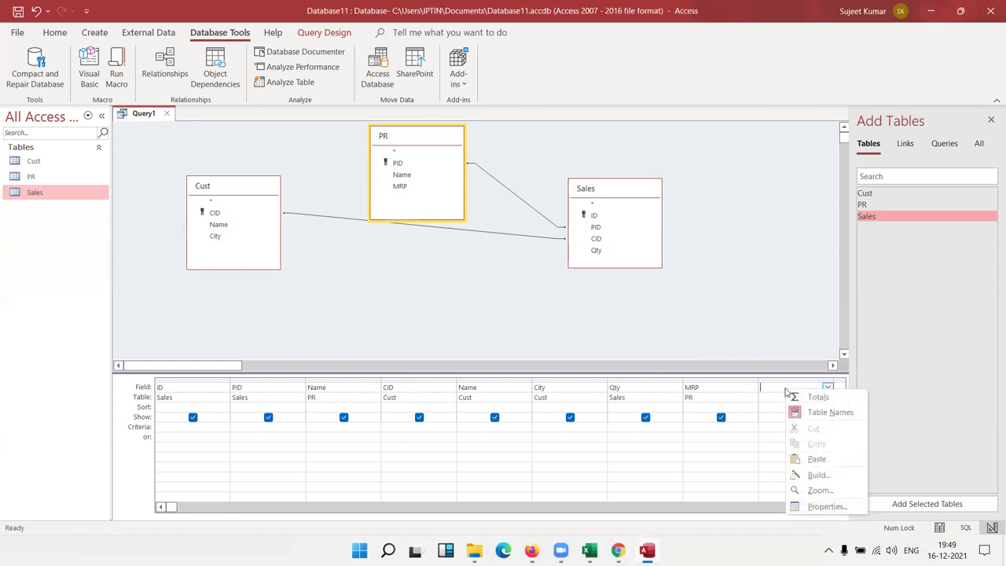
{"action": "left_click", "coordinate": [819, 491]}
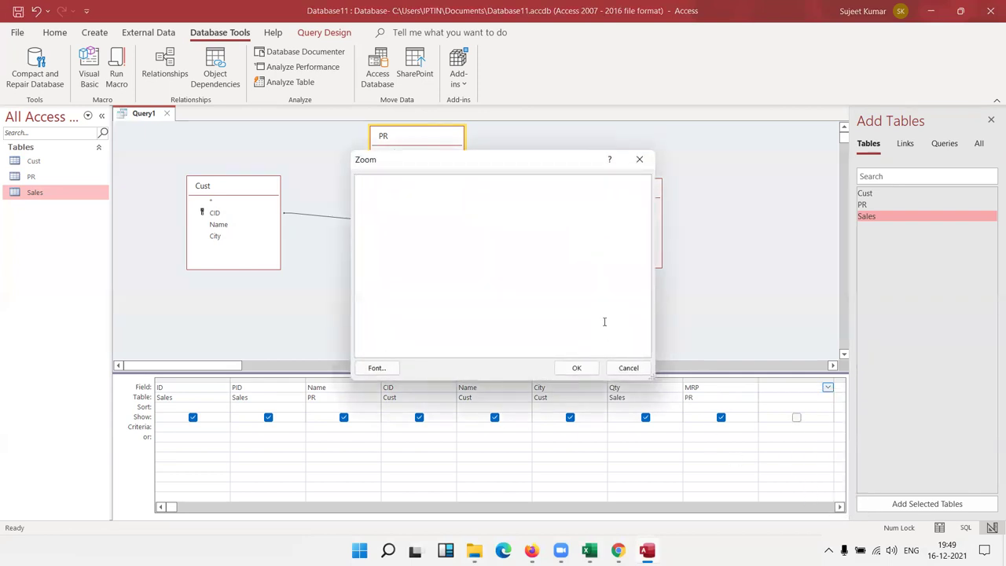
{"action": "type", "text": "Amt"}
{"action": "type", "text": " :"}
{"action": "type", "text": ":"}
{"action": "type", "text": "["}
{"action": "type", "text": "MRP"}
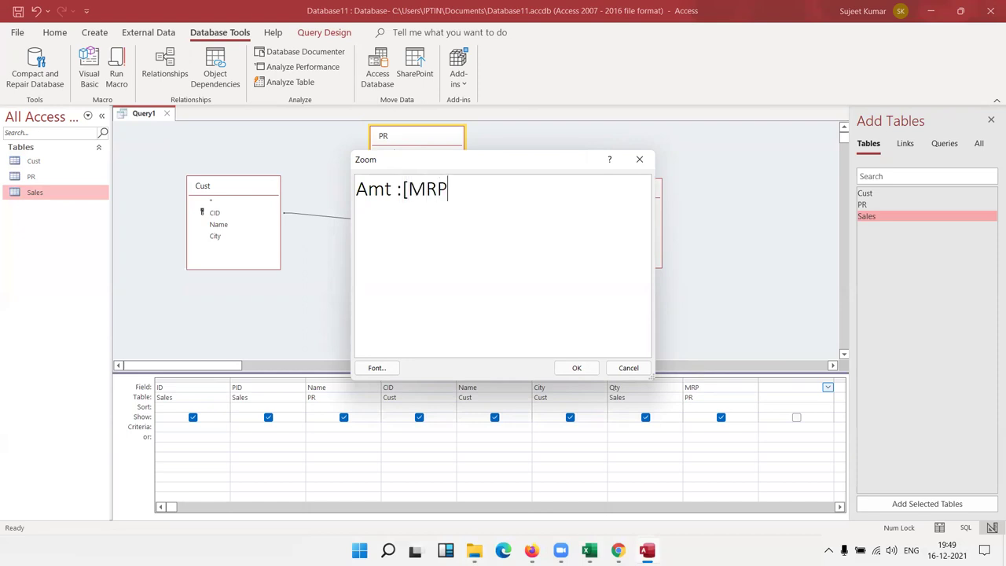
{"action": "type", "text": "]*"}
{"action": "type", "text": "[QTY"}
{"action": "type", "text": "]"}
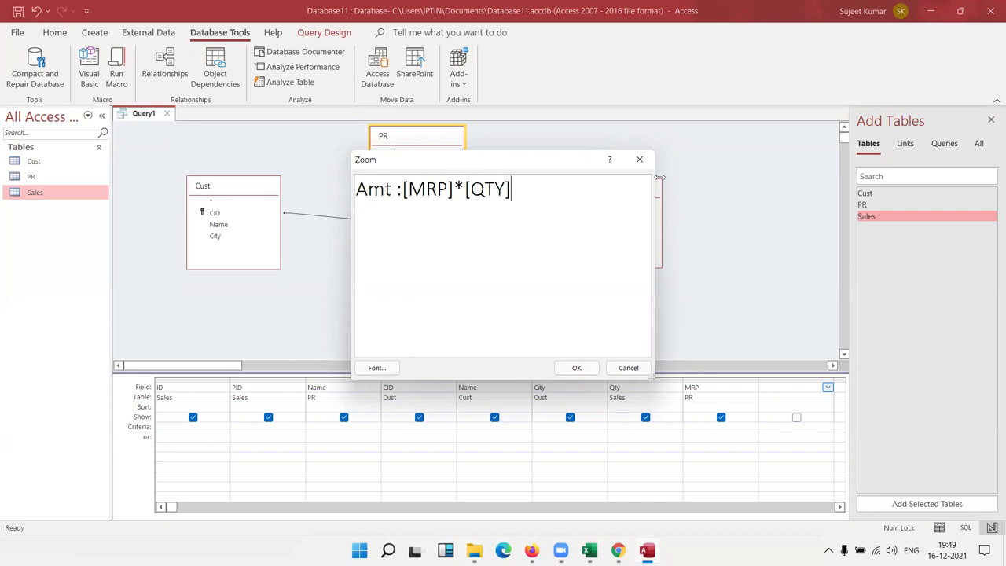
{"action": "left_click", "coordinate": [638, 160]}
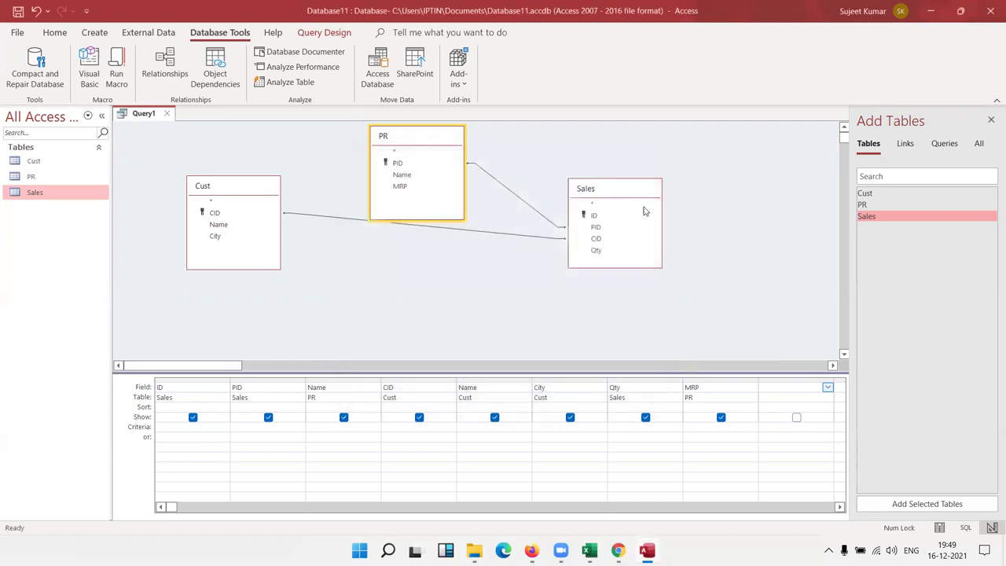
Step: Scroll to the next empty grid column, then open and dismiss its Expression Builder
{"action": "left_click", "coordinate": [786, 407]}
{"action": "left_click", "coordinate": [837, 508]}
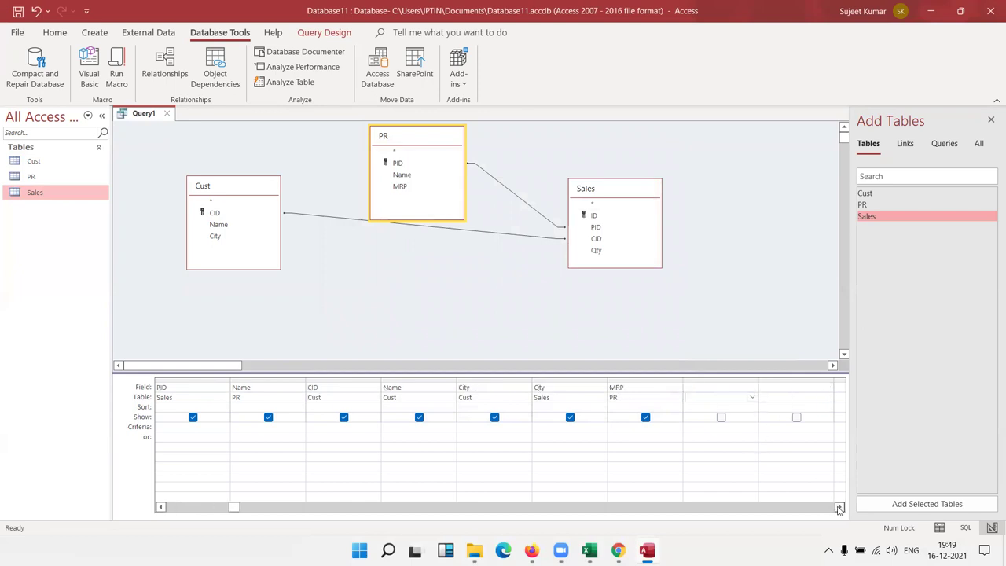
{"action": "right_click", "coordinate": [728, 391]}
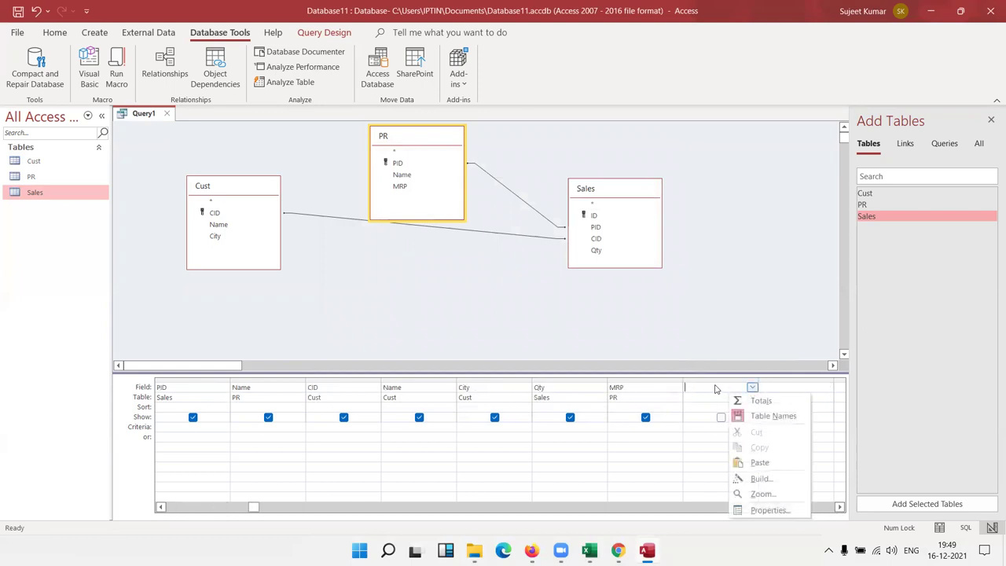
{"action": "left_click", "coordinate": [789, 478]}
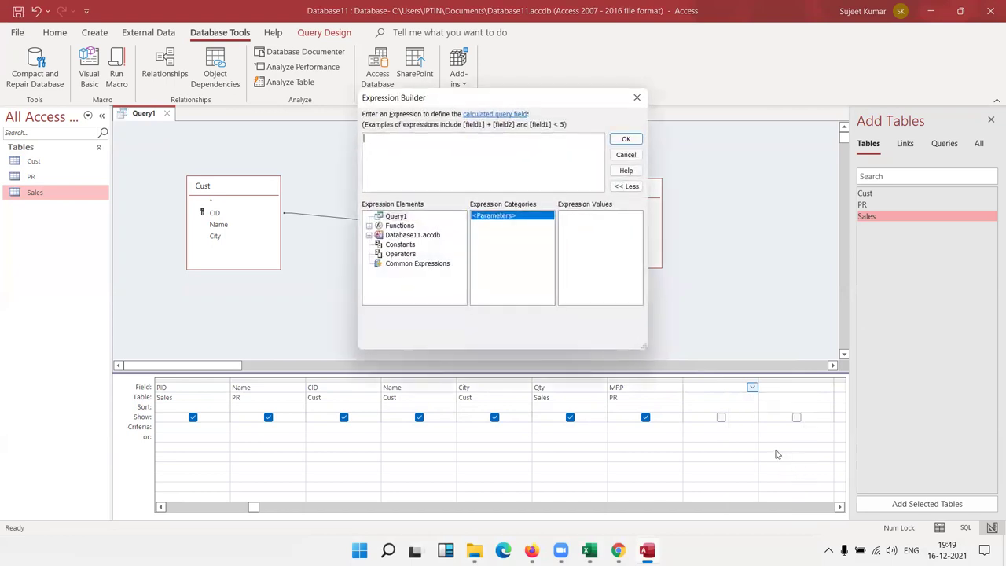
{"action": "key", "text": "Escape"}
Step: Open the Zoom box for that column and enter AMT:[Qty]*MRP
{"action": "right_click", "coordinate": [713, 390]}
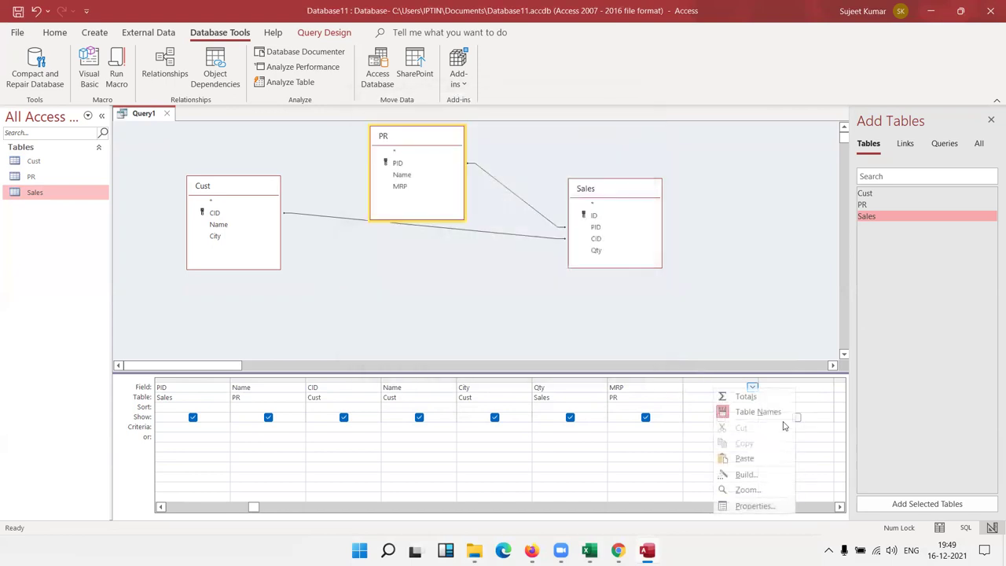
{"action": "left_click", "coordinate": [761, 488]}
{"action": "type", "text": "AMT:[Qty]*"}
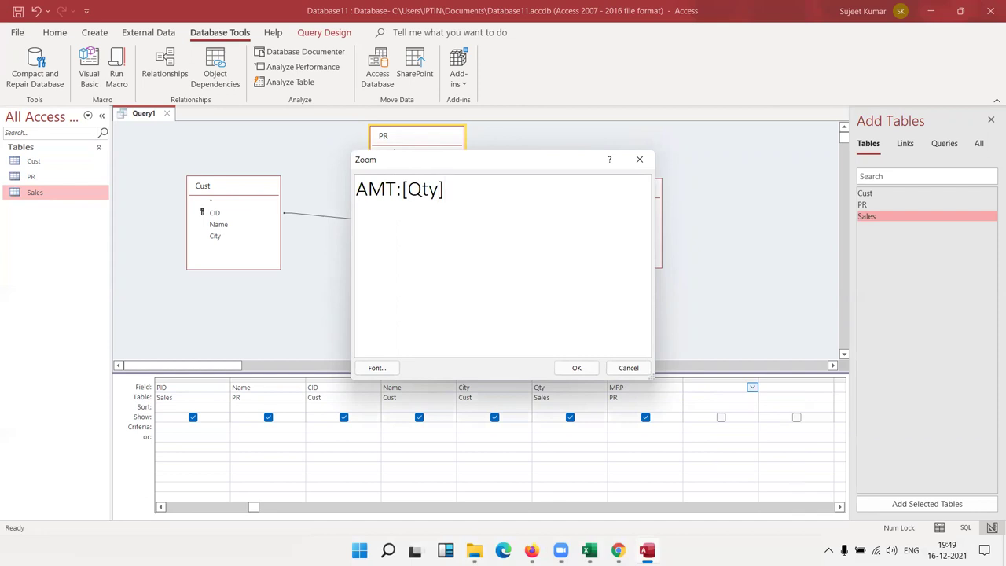
{"action": "type", "text": "MRP"}
Step: Bracket MRP so the expression reads AMT:[Qty]*[MRP] and confirm it into the grid
{"action": "key", "text": "Left"}
{"action": "key", "text": "Left"}
{"action": "key", "text": "Left"}
{"action": "type", "text": "["}
{"action": "key", "text": "Right"}
{"action": "key", "text": "Right"}
{"action": "key", "text": "Right"}
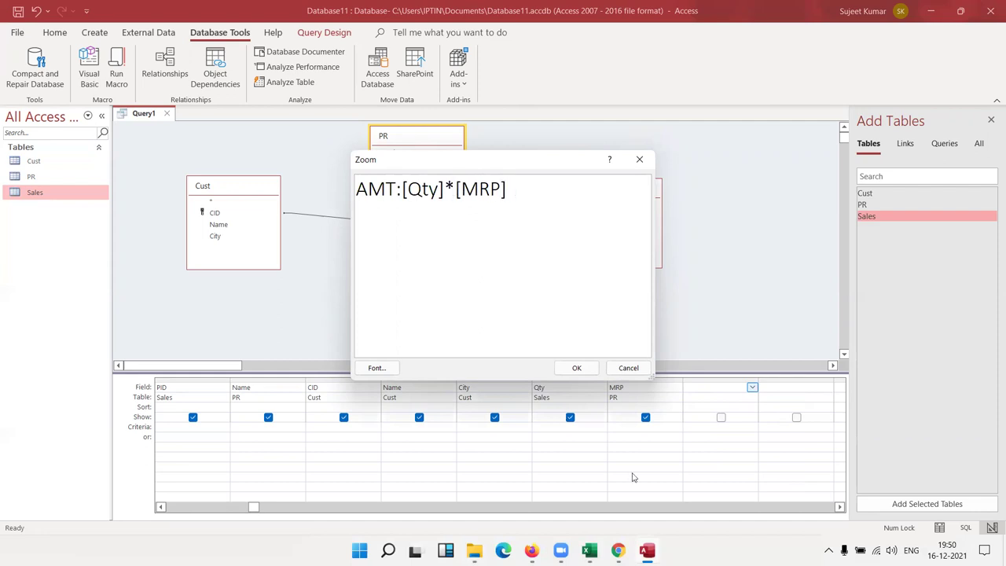
{"action": "left_click", "coordinate": [585, 366]}
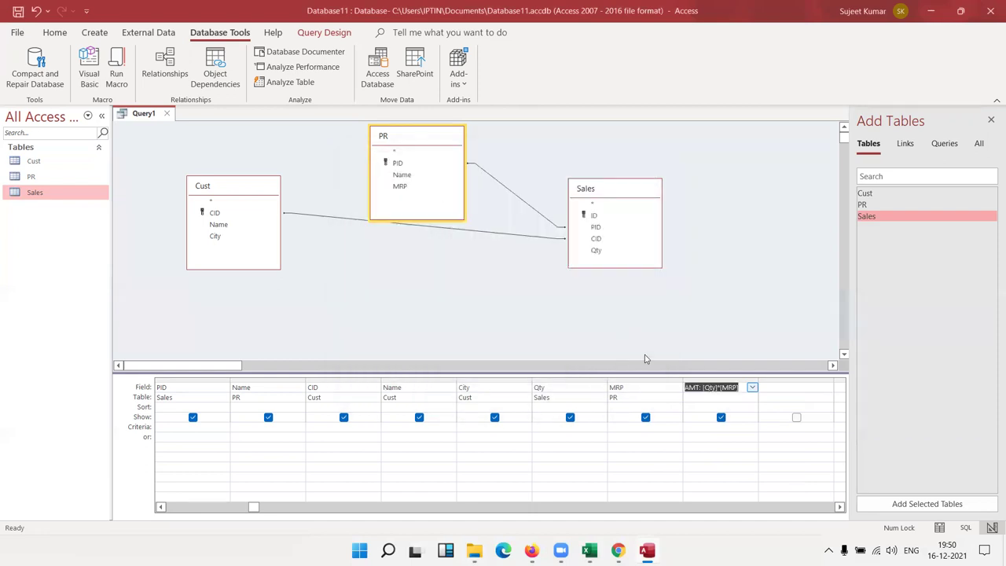
{"action": "left_click", "coordinate": [707, 443]}
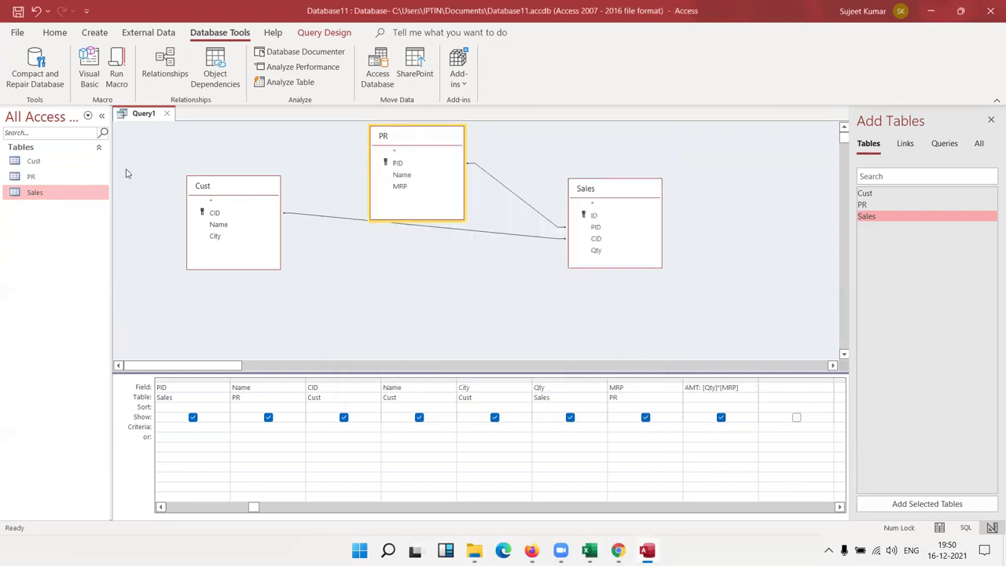
{"action": "left_click", "coordinate": [166, 113]}
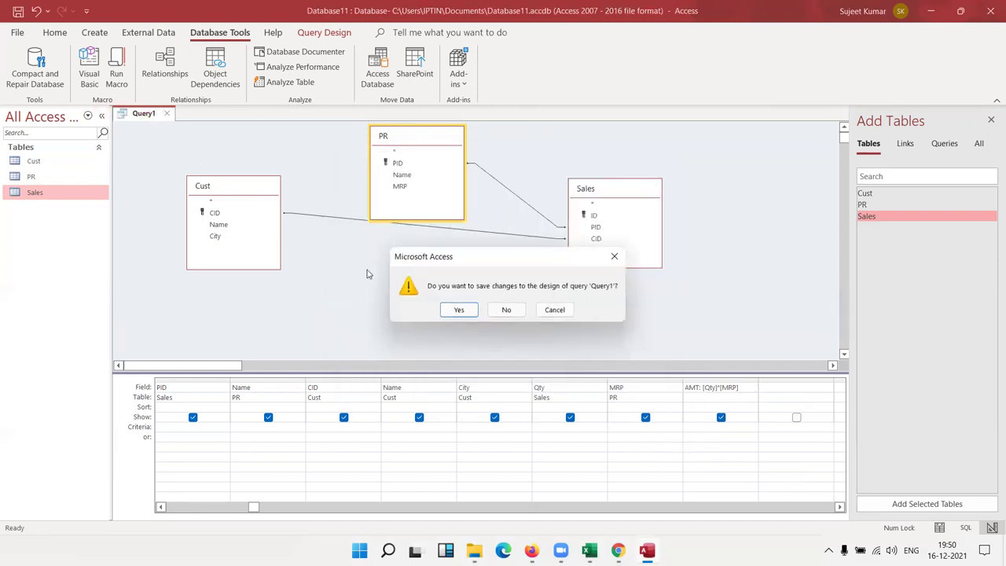
{"action": "left_click", "coordinate": [460, 310]}
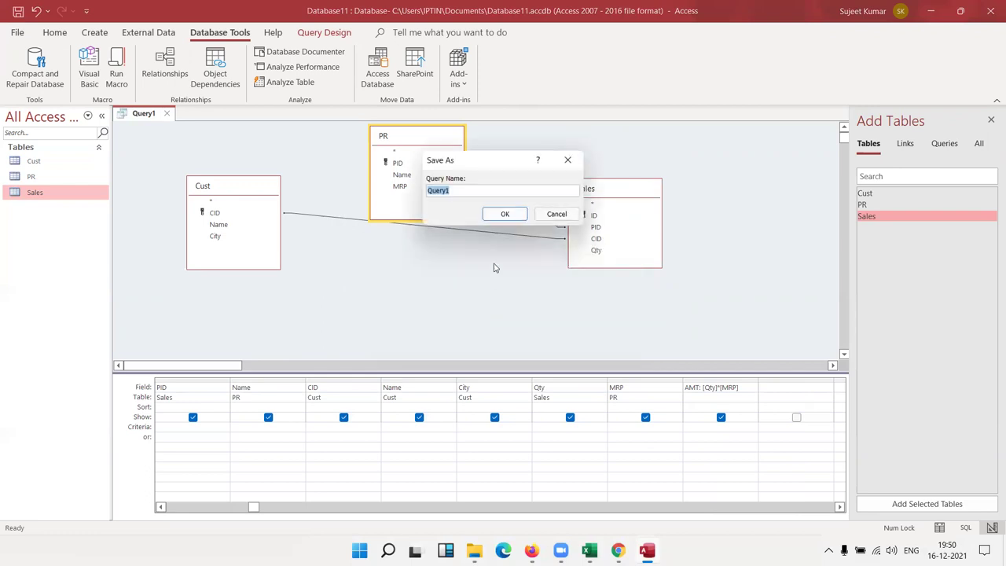
{"action": "left_click", "coordinate": [509, 213]}
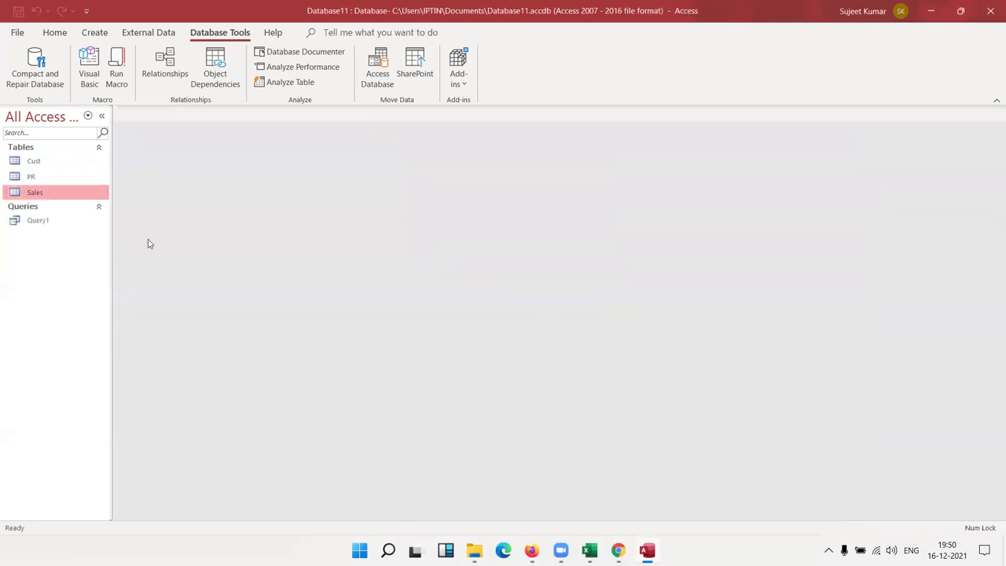
{"action": "double_click", "coordinate": [68, 221]}
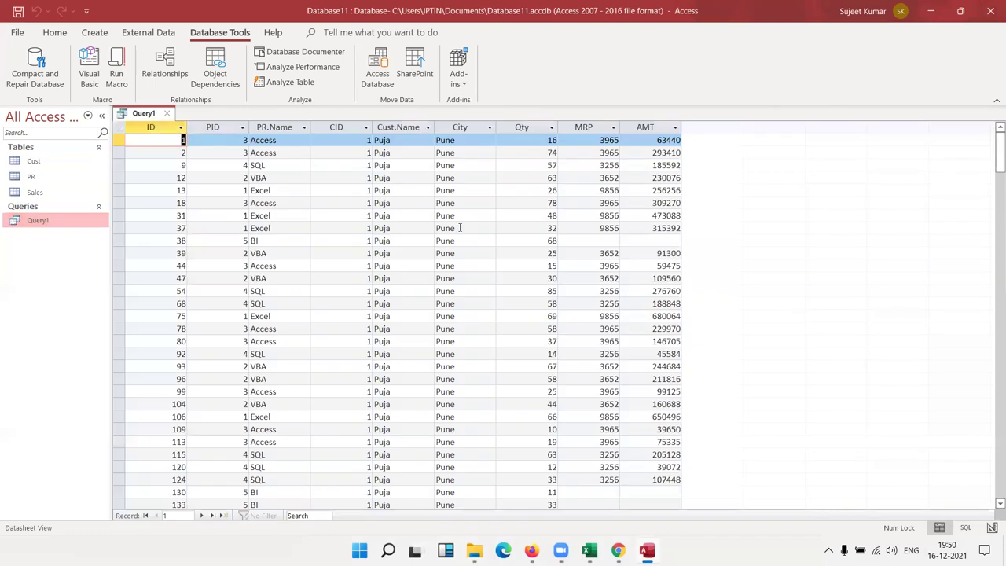
{"action": "left_click", "coordinate": [657, 165]}
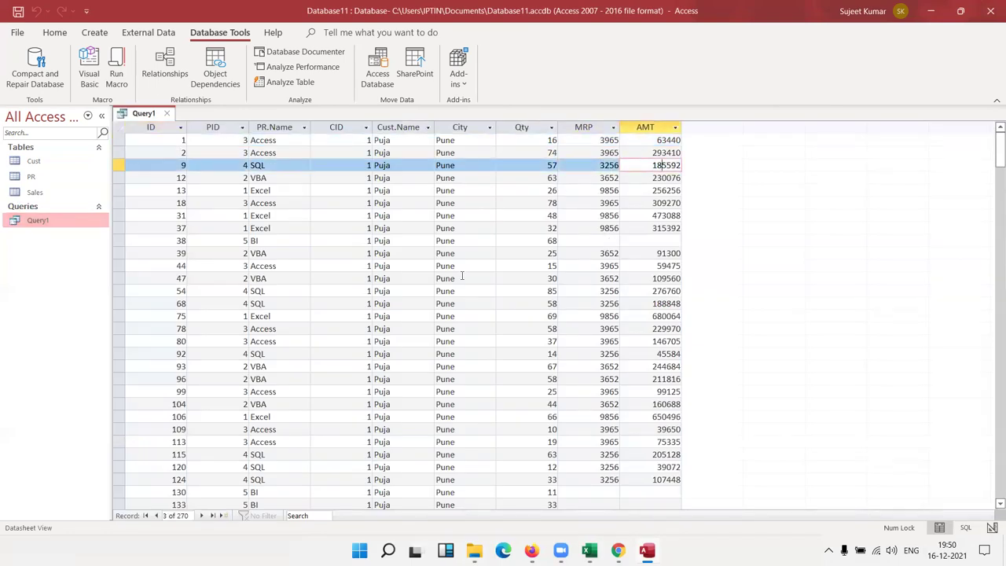
{"action": "left_click", "coordinate": [552, 241]}
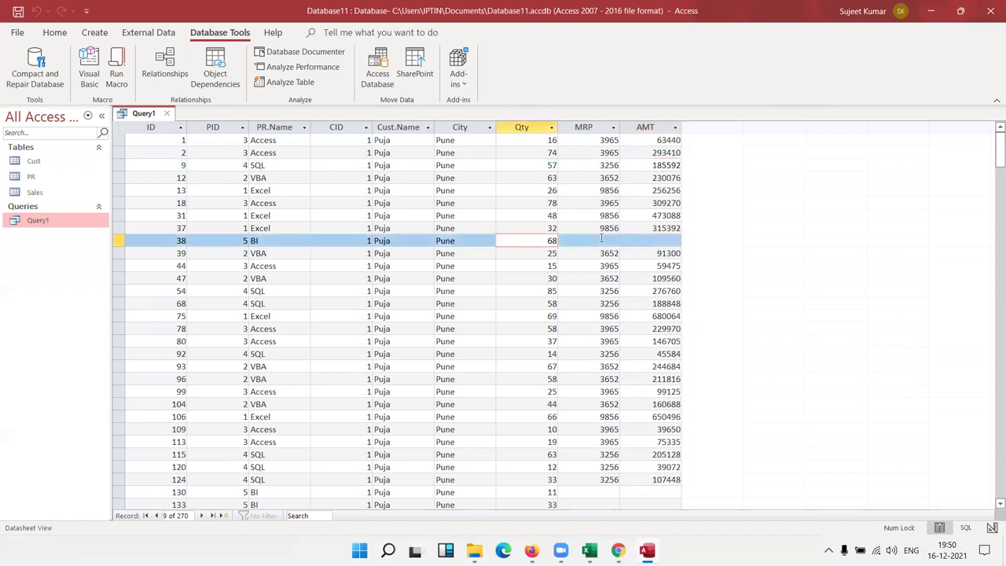
{"action": "left_click", "coordinate": [601, 238]}
{"action": "left_click", "coordinate": [649, 239]}
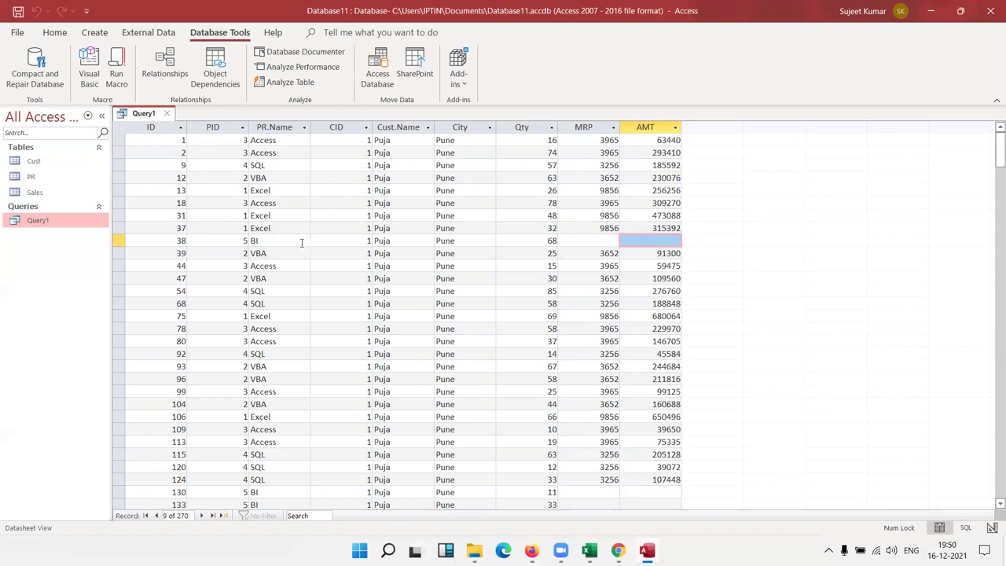
{"action": "double_click", "coordinate": [245, 241]}
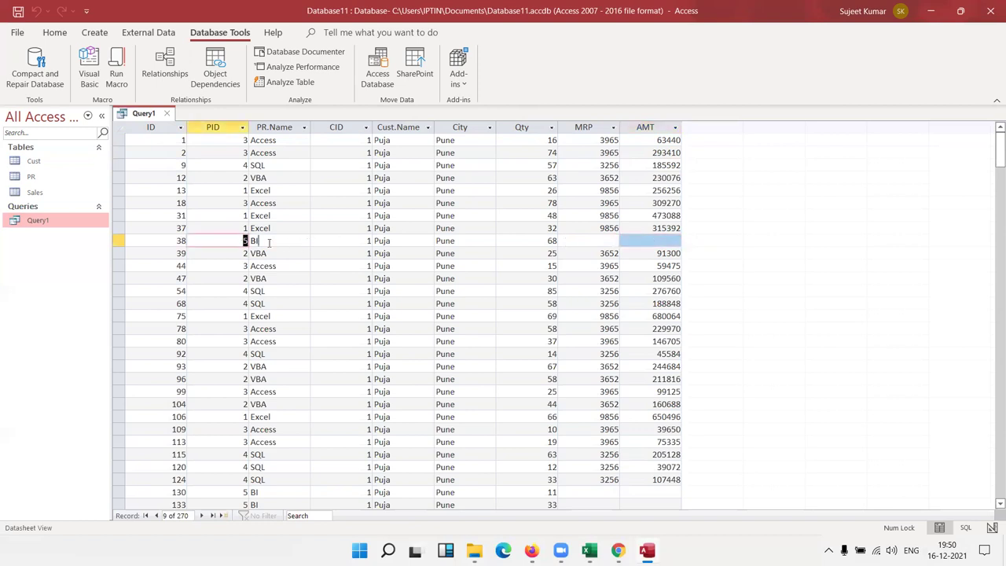
{"action": "left_click", "coordinate": [269, 243], "text": "shift"}
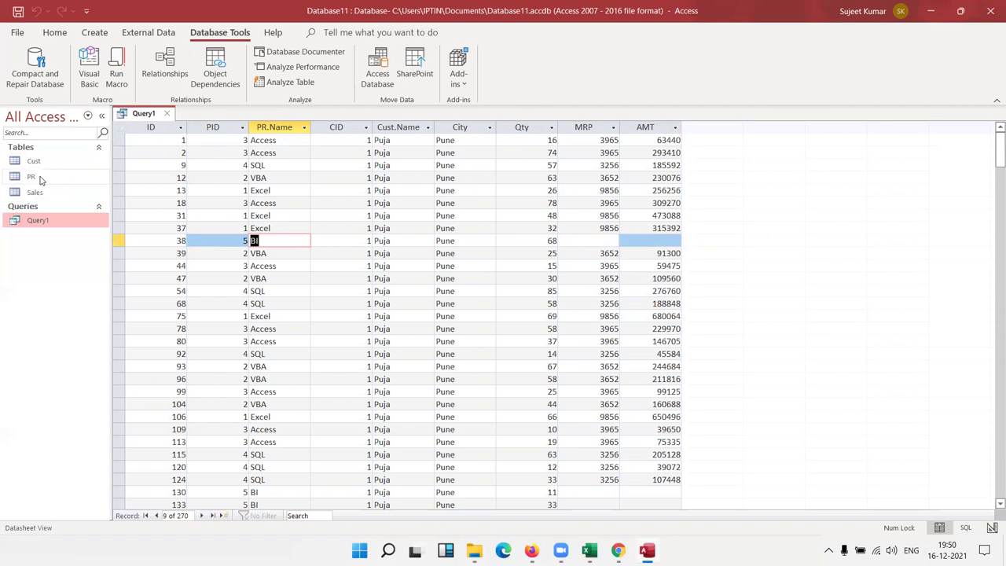
{"action": "left_click", "coordinate": [40, 179]}
Step: Give the BI product an MRP of 9568 in PR, then check Query1's recalculated AMT values
{"action": "double_click", "coordinate": [41, 180]}
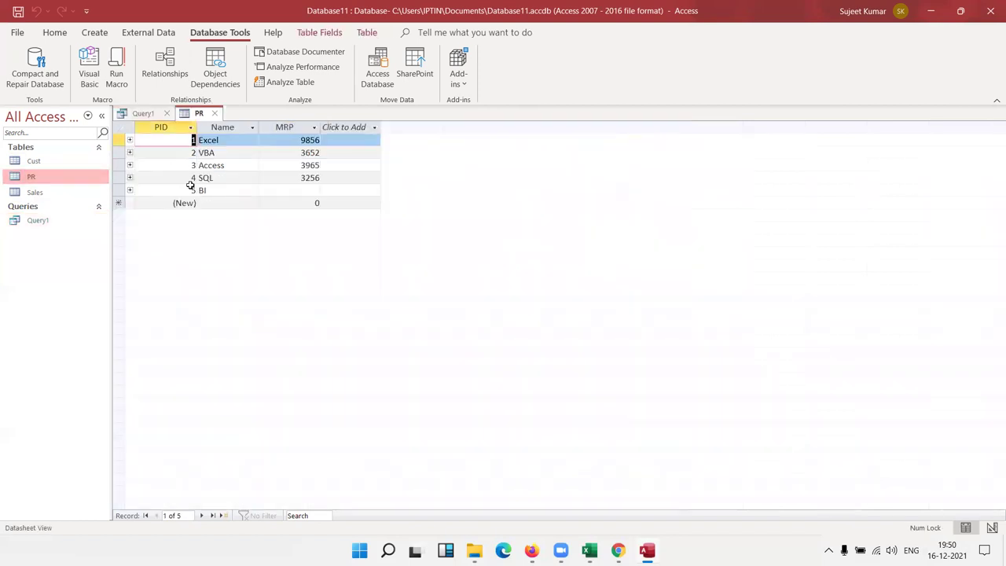
{"action": "left_click", "coordinate": [286, 189]}
{"action": "type", "text": "9568"}
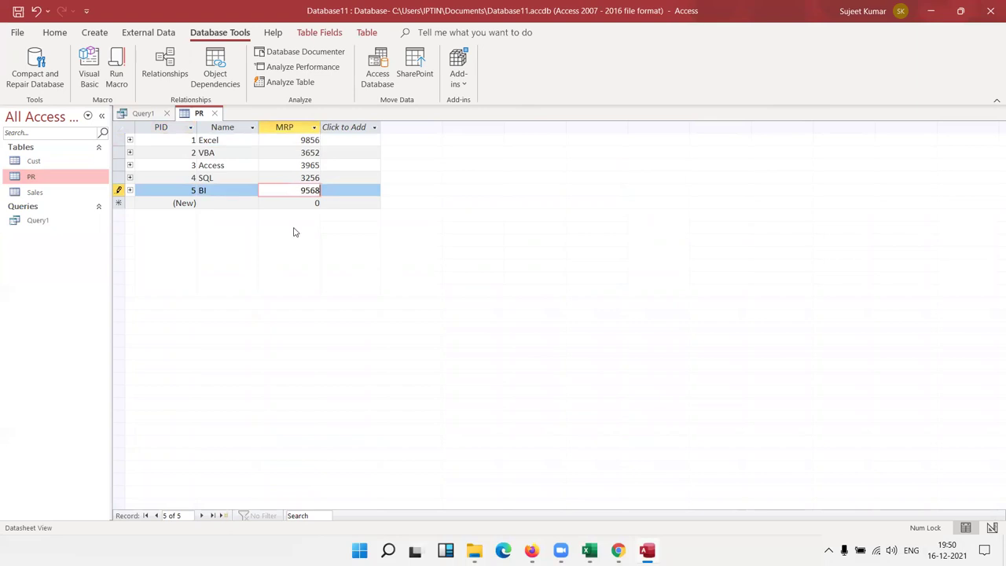
{"action": "left_click", "coordinate": [216, 114]}
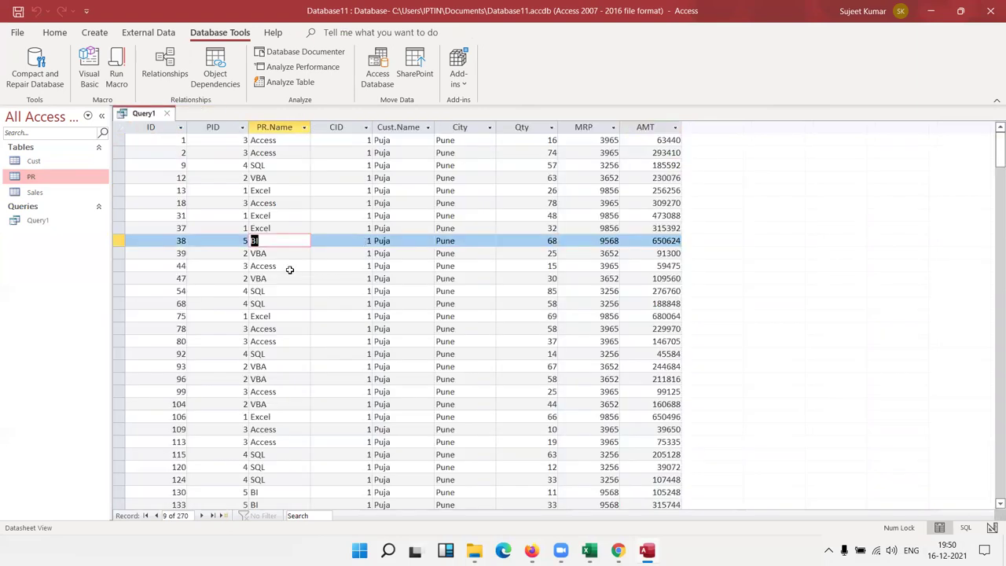
{"action": "left_click", "coordinate": [601, 240]}
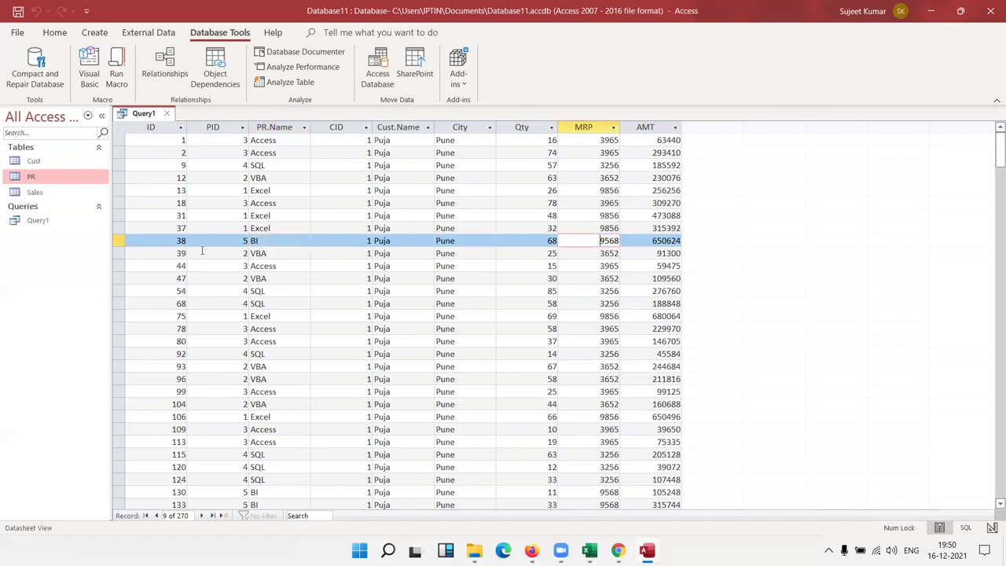
{"action": "left_click", "coordinate": [308, 279]}
{"action": "scroll", "coordinate": [315, 253], "scroll_direction": "down", "scroll_amount": 4}
{"action": "scroll", "coordinate": [315, 254], "scroll_direction": "up", "scroll_amount": 4}
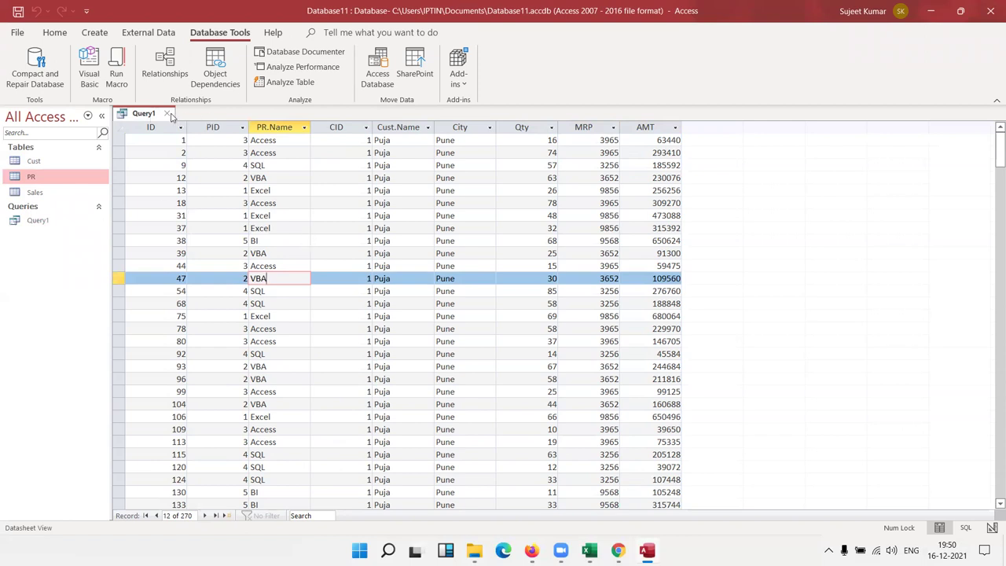
Step: Close Query1 and start a new query in Design view
{"action": "left_click", "coordinate": [167, 113]}
{"action": "left_click", "coordinate": [68, 37]}
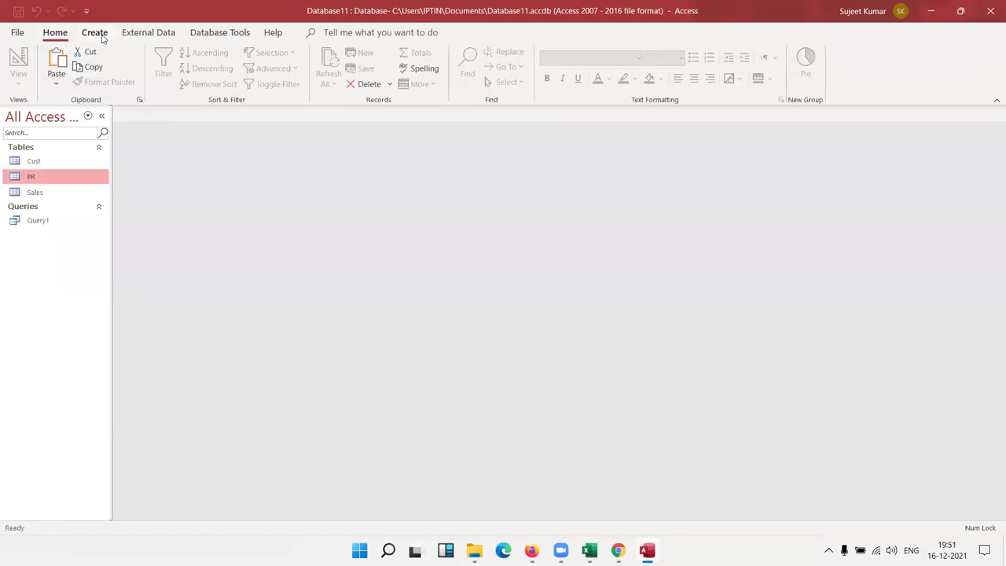
{"action": "left_click", "coordinate": [94, 34]}
{"action": "left_click", "coordinate": [203, 79]}
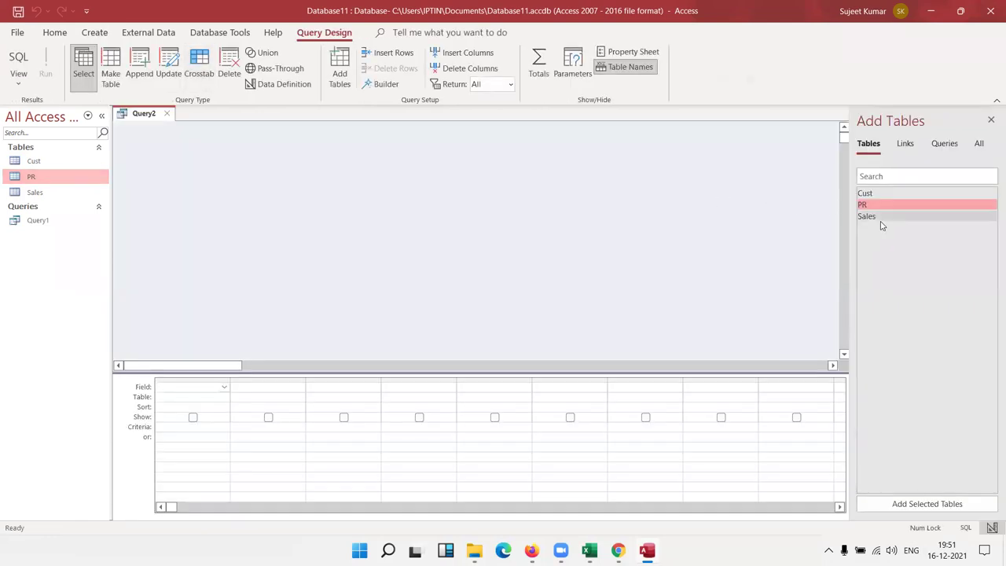
Step: Add the PR, Cust and Sales tables and put PID, Name, City and MRP in the grid
{"action": "left_click_drag", "start_coordinate": [890, 210], "coordinate": [501, 181]}
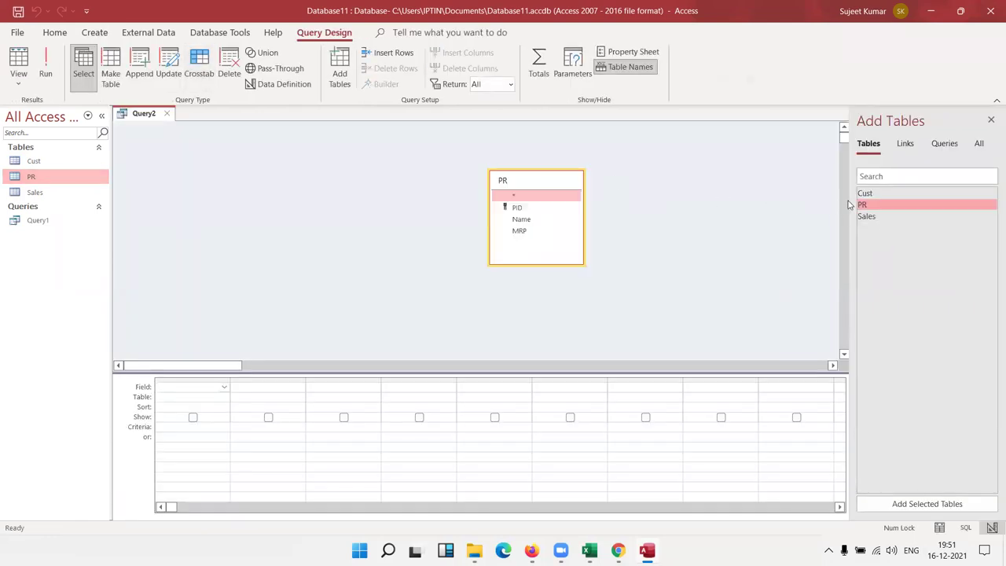
{"action": "mouse_move", "coordinate": [879, 196]}
{"action": "left_mouse_down"}
{"action": "mouse_move", "coordinate": [366, 153]}
{"action": "mouse_move", "coordinate": [354, 161]}
{"action": "left_mouse_up"}
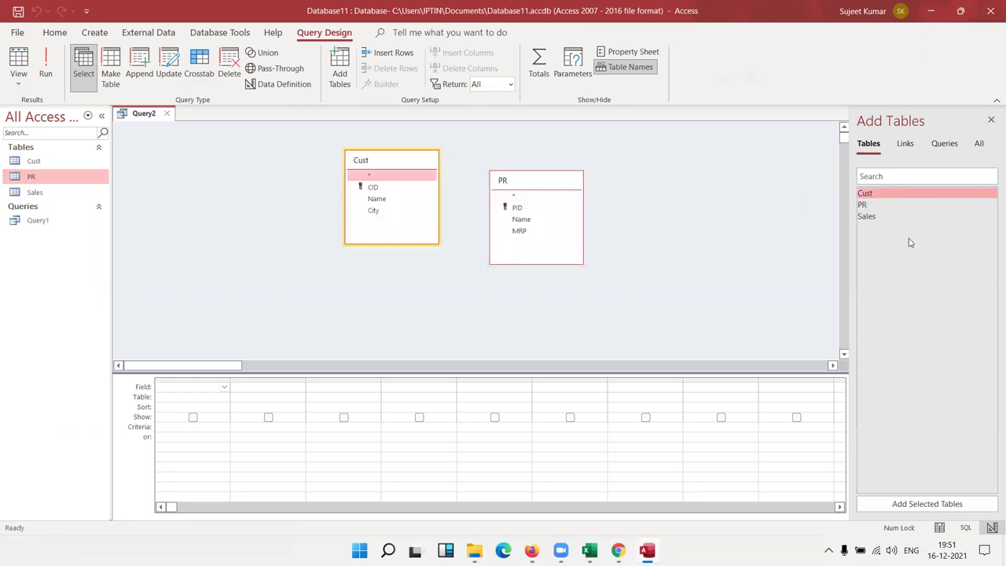
{"action": "mouse_move", "coordinate": [868, 216]}
{"action": "left_mouse_down"}
{"action": "mouse_move", "coordinate": [742, 186]}
{"action": "mouse_move", "coordinate": [696, 158]}
{"action": "left_mouse_up"}
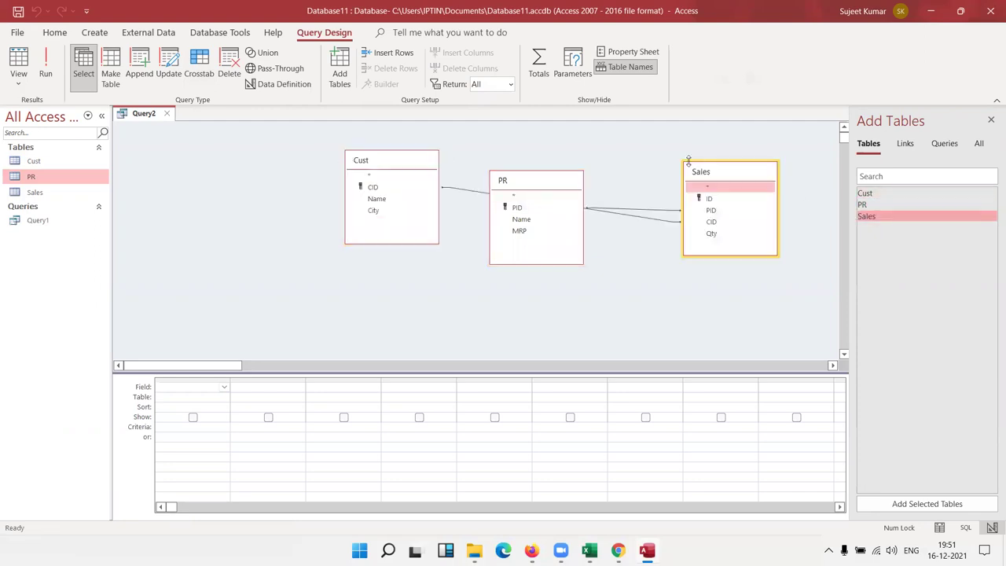
{"action": "mouse_move", "coordinate": [532, 187]}
{"action": "left_mouse_down"}
{"action": "mouse_move", "coordinate": [495, 247]}
{"action": "mouse_move", "coordinate": [174, 396]}
{"action": "left_mouse_up"}
{"action": "mouse_move", "coordinate": [503, 283]}
{"action": "left_mouse_down"}
{"action": "mouse_move", "coordinate": [478, 315]}
{"action": "mouse_move", "coordinate": [297, 396]}
{"action": "mouse_move", "coordinate": [250, 391]}
{"action": "left_mouse_up"}
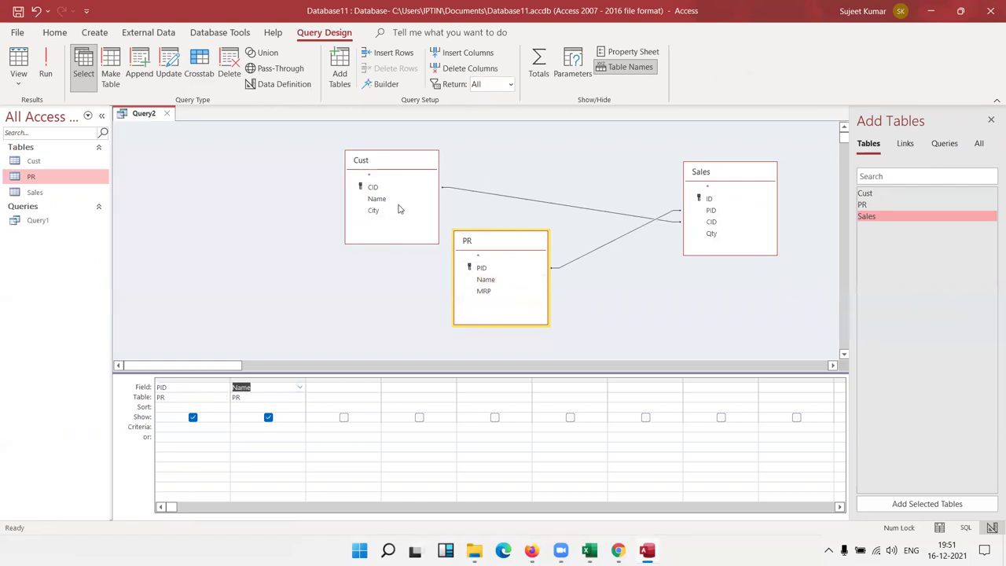
{"action": "left_click_drag", "start_coordinate": [382, 213], "coordinate": [343, 391]}
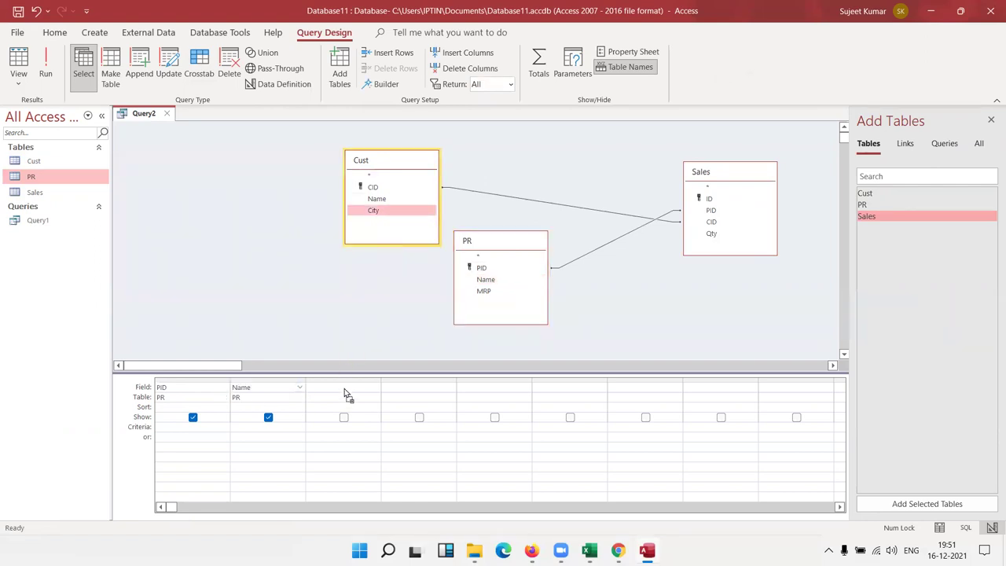
{"action": "left_click_drag", "start_coordinate": [483, 290], "coordinate": [430, 388]}
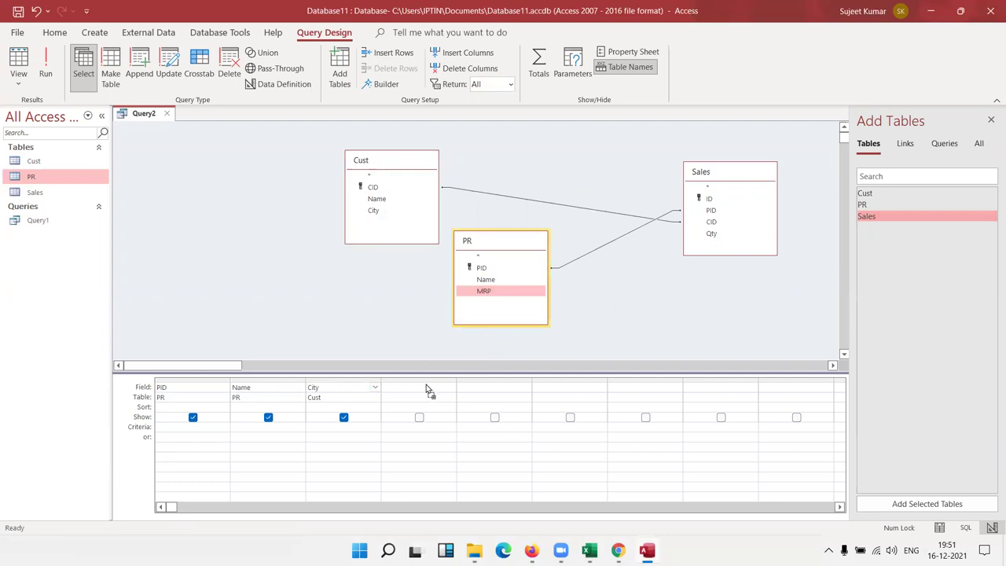
Step: Close the new query design and save it as Query2
{"action": "left_click", "coordinate": [169, 115]}
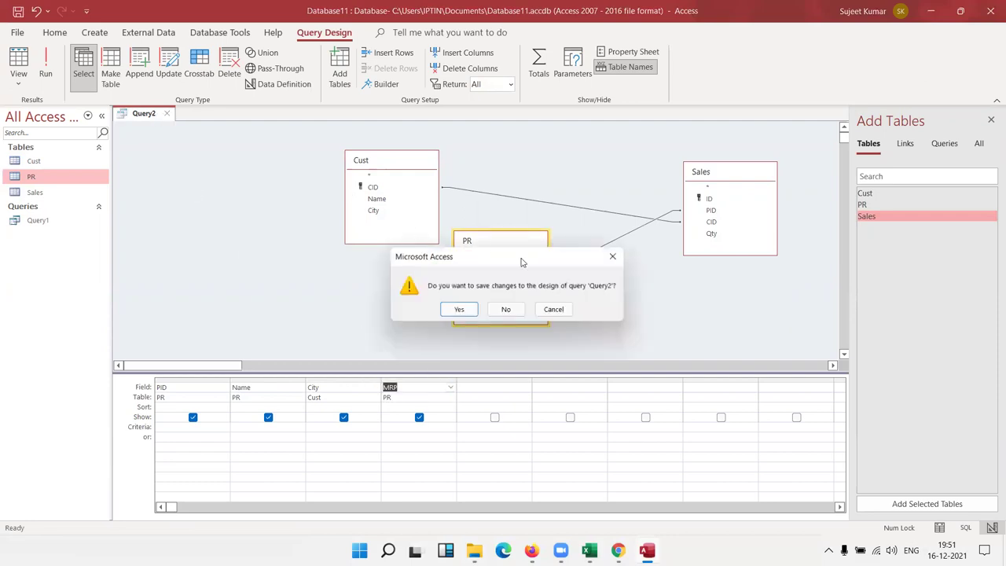
{"action": "left_click", "coordinate": [452, 309]}
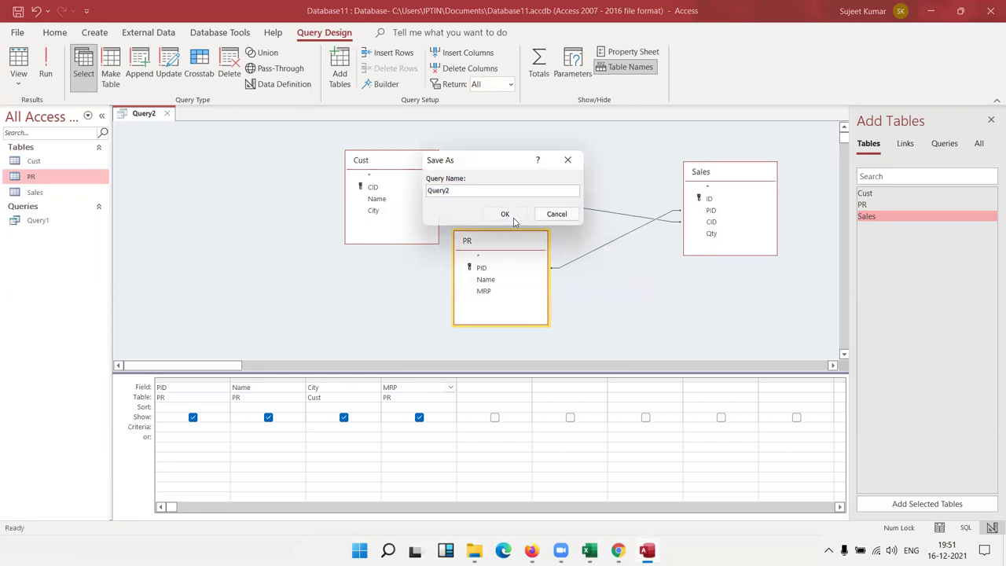
{"action": "left_click", "coordinate": [512, 219]}
Step: Run Query2 and inspect the City values such as Pune in its first rows
{"action": "double_click", "coordinate": [33, 236]}
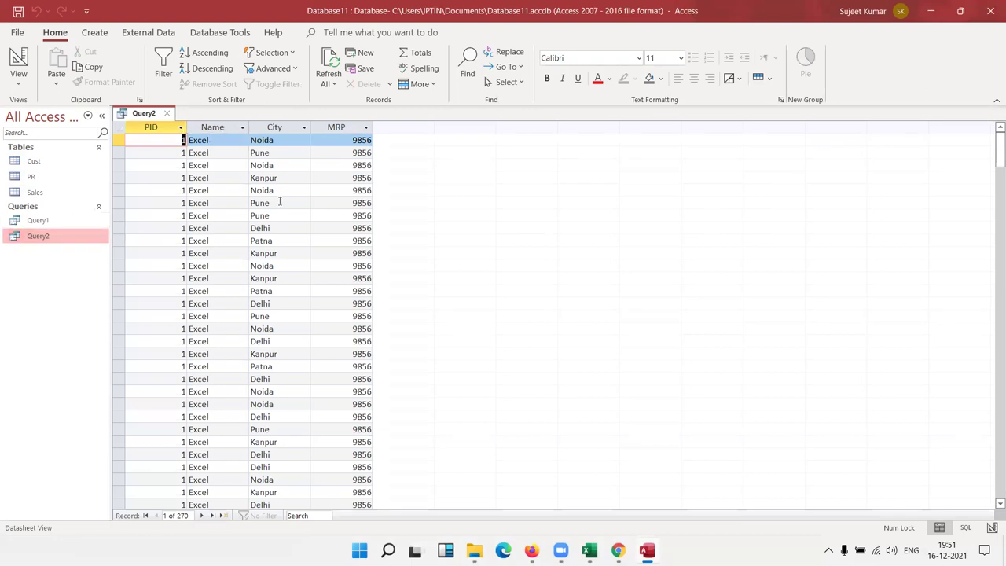
{"action": "left_click", "coordinate": [281, 141]}
{"action": "left_click", "coordinate": [261, 154]}
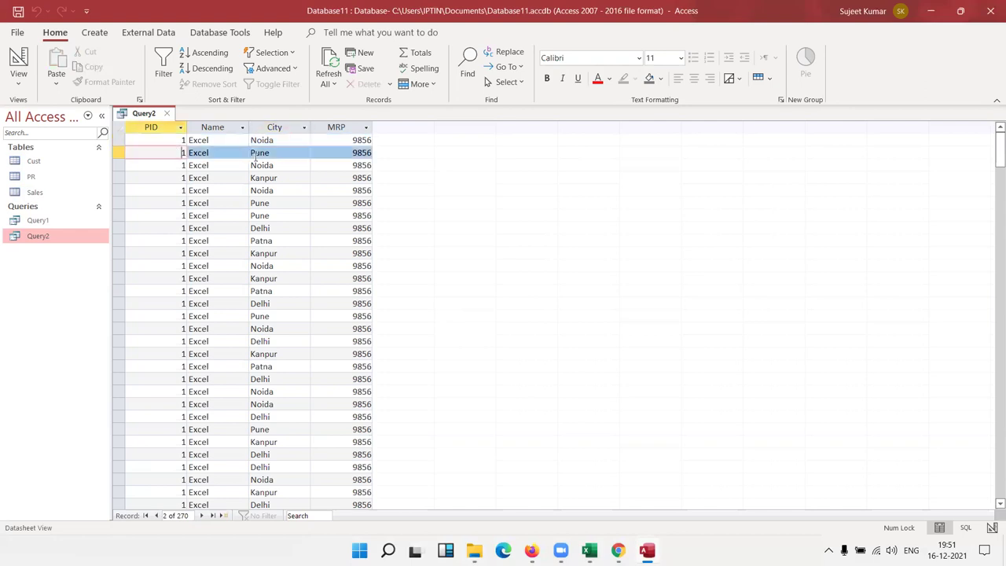
{"action": "double_click", "coordinate": [261, 153]}
{"action": "key", "text": "Down"}
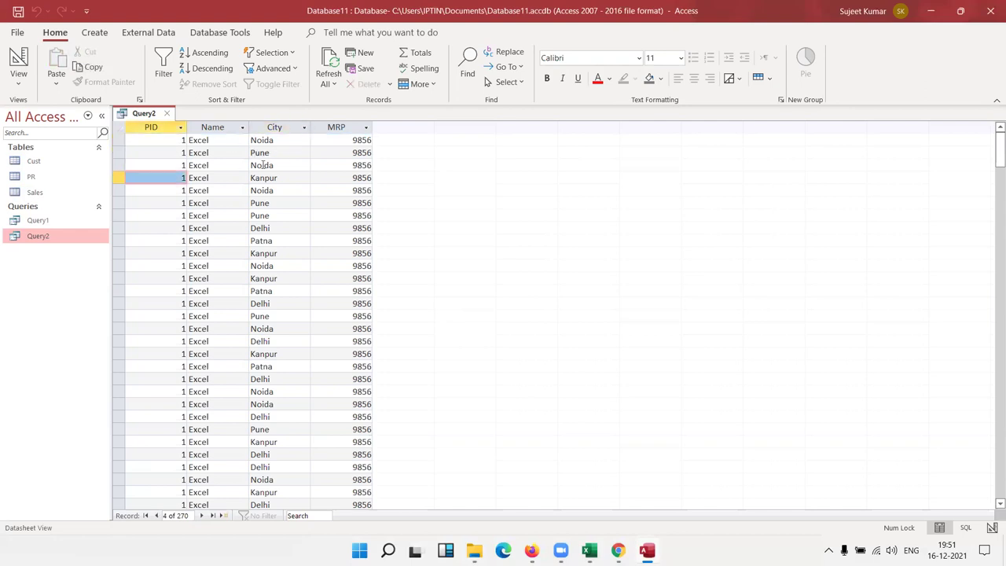
{"action": "left_click", "coordinate": [190, 190]}
Step: Scroll through Query2's PID, Name, City and MRP records, then close it
{"action": "scroll", "coordinate": [275, 206], "scroll_direction": "down", "scroll_amount": 10}
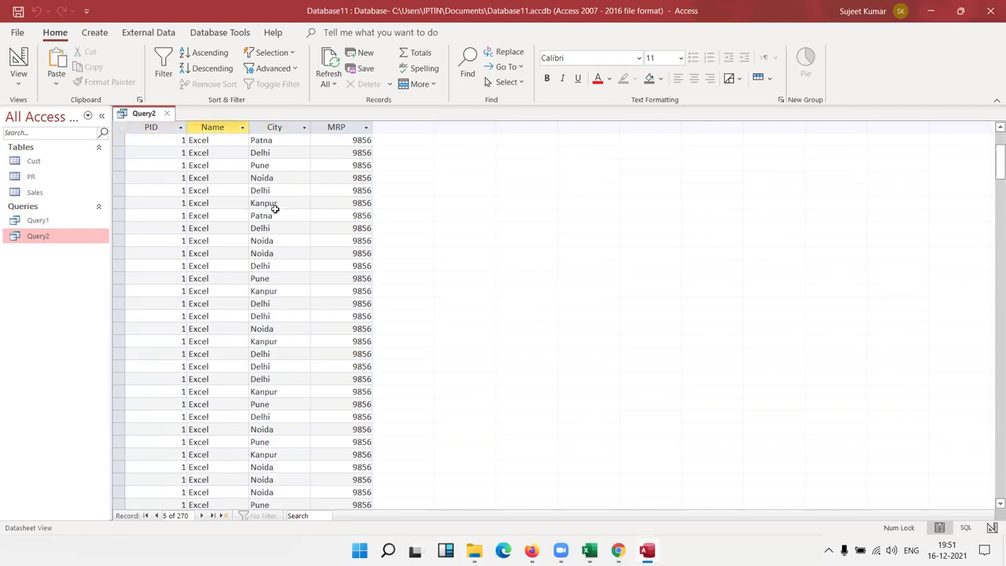
{"action": "scroll", "coordinate": [274, 208], "scroll_direction": "down", "scroll_amount": 5}
{"action": "scroll", "coordinate": [274, 208], "scroll_direction": "down", "scroll_amount": 5}
{"action": "scroll", "coordinate": [275, 208], "scroll_direction": "down", "scroll_amount": 5}
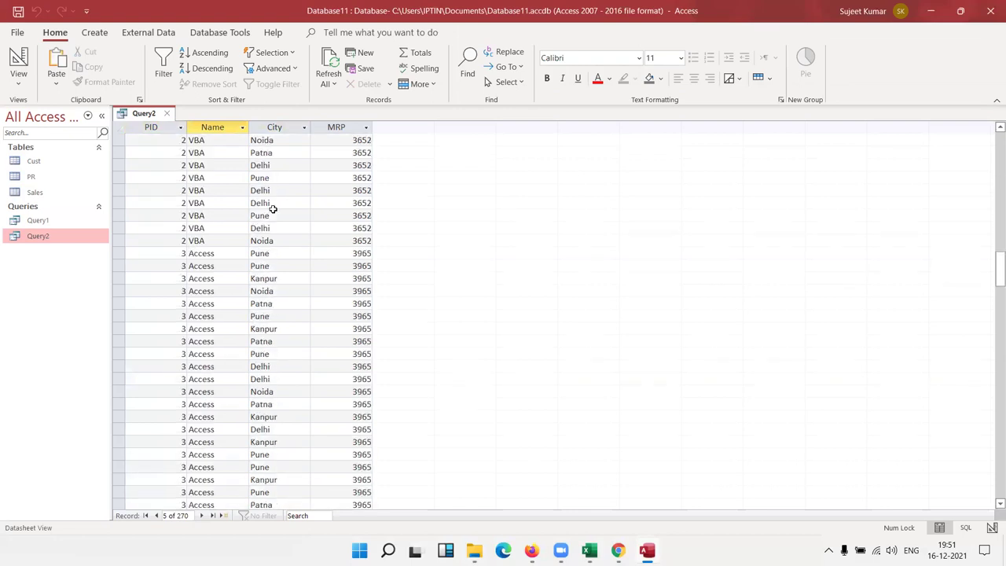
{"action": "scroll", "coordinate": [282, 205], "scroll_direction": "down", "scroll_amount": 5}
{"action": "scroll", "coordinate": [283, 205], "scroll_direction": "down", "scroll_amount": 5}
{"action": "scroll", "coordinate": [287, 197], "scroll_direction": "down", "scroll_amount": 5}
{"action": "scroll", "coordinate": [288, 195], "scroll_direction": "down", "scroll_amount": 5}
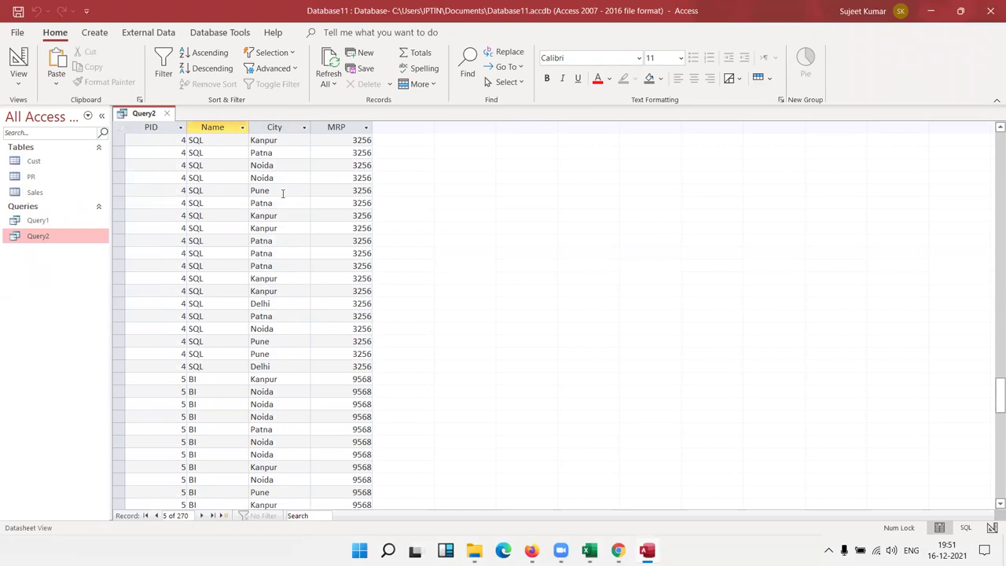
{"action": "scroll", "coordinate": [272, 191], "scroll_direction": "up", "scroll_amount": 5}
{"action": "scroll", "coordinate": [273, 192], "scroll_direction": "up", "scroll_amount": 5}
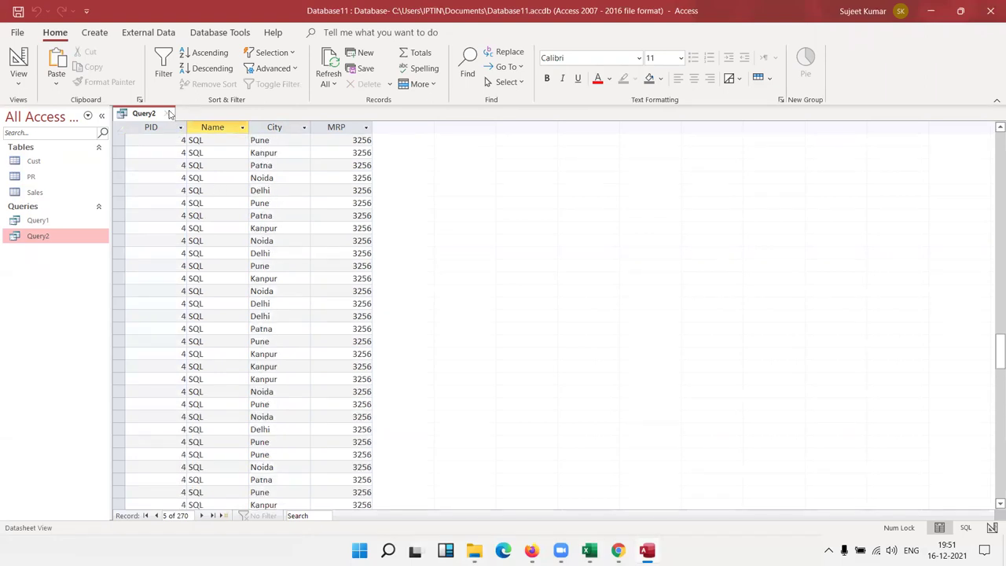
{"action": "left_click", "coordinate": [167, 113]}
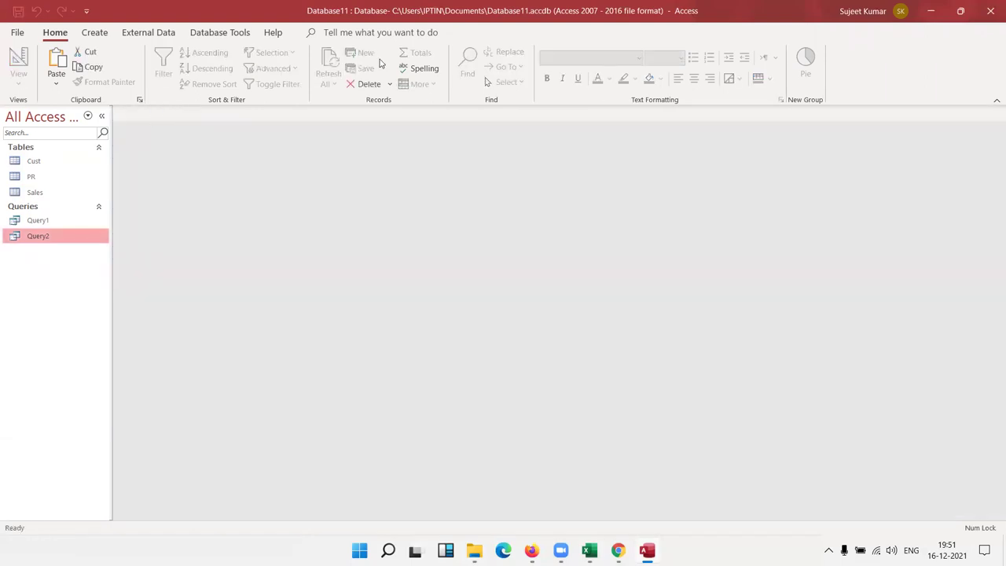